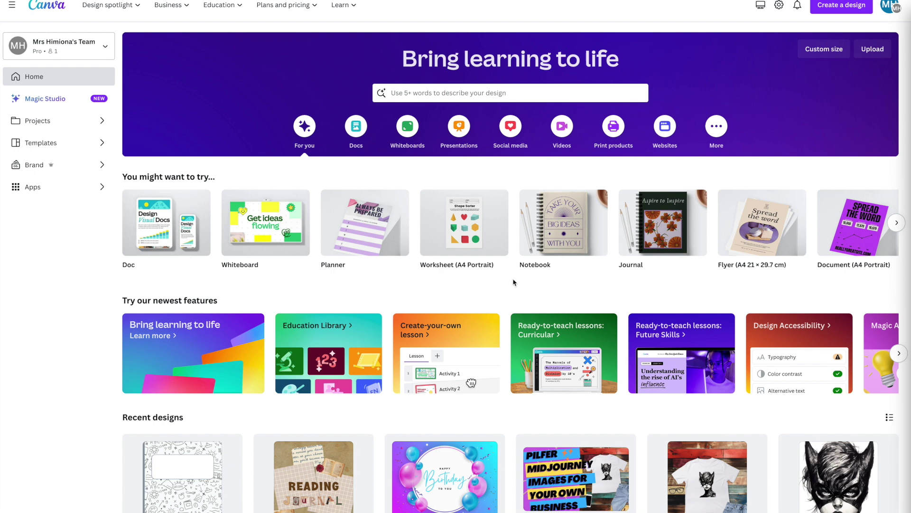
Step: Create a new blank US Letter document design
click(842, 6)
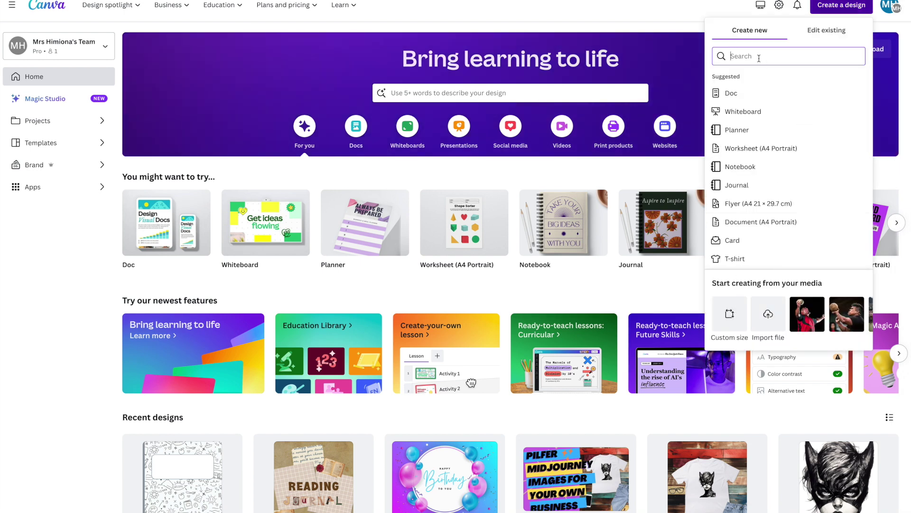
text(us)
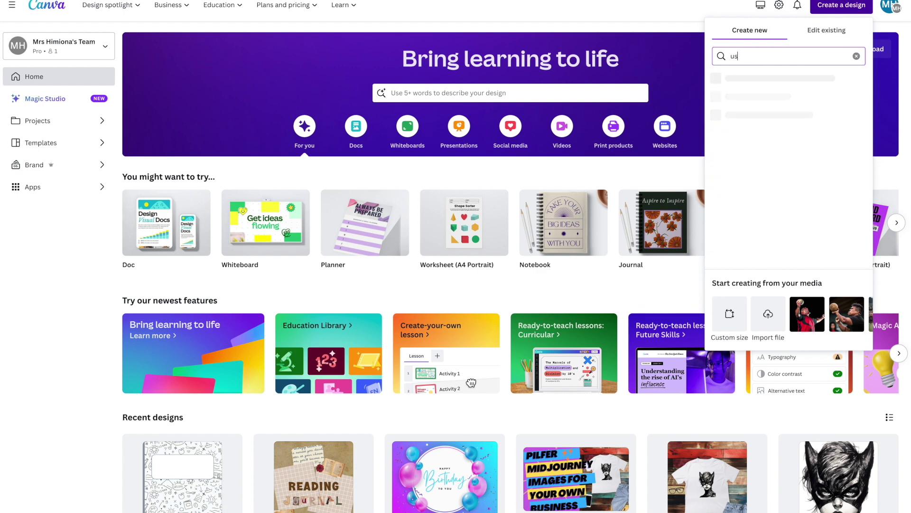
text( lett)
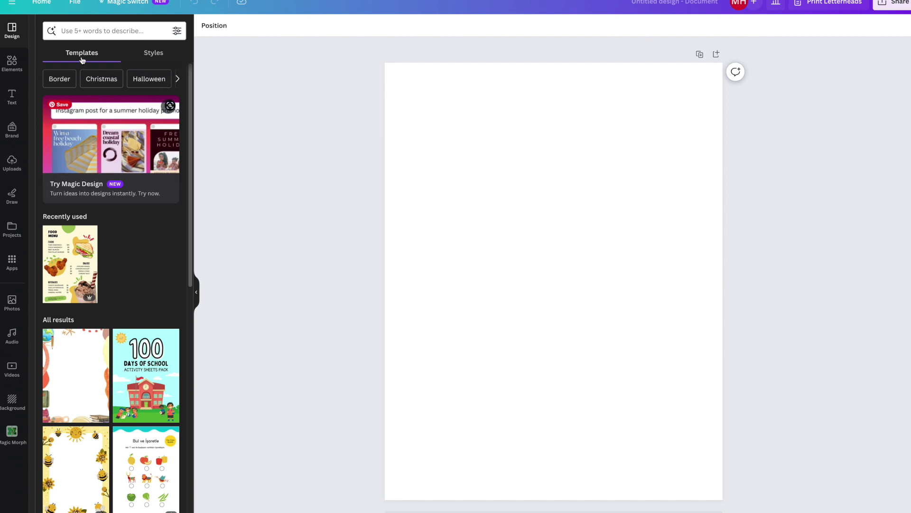
Step: Search the templates for "notebook" and apply the Blue and Beige Modern Florar Cover Spiral Notebook template to the page
click(124, 32)
text(note)
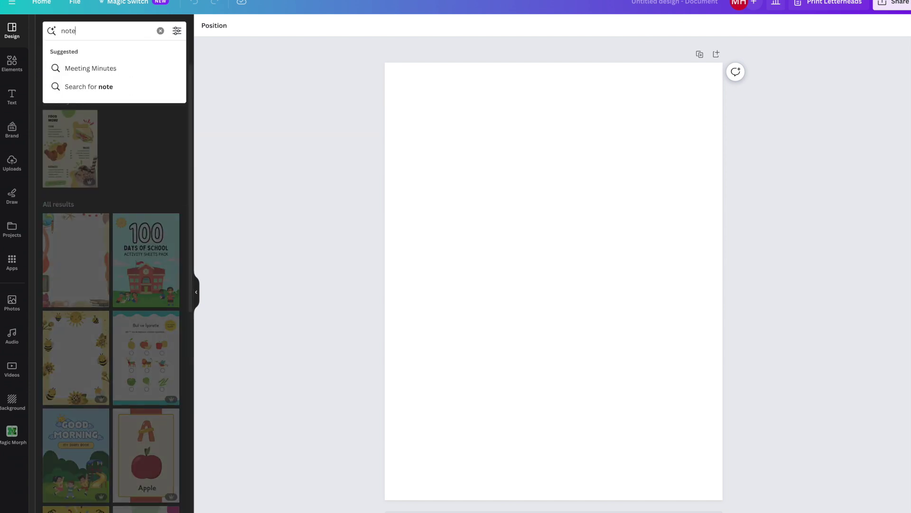
text(book)
key(Return)
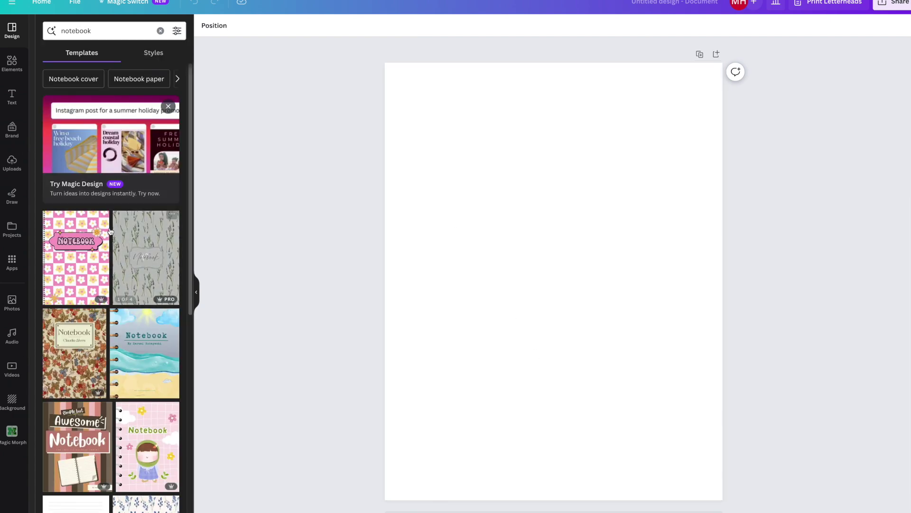
scroll(109, 389, down, 15)
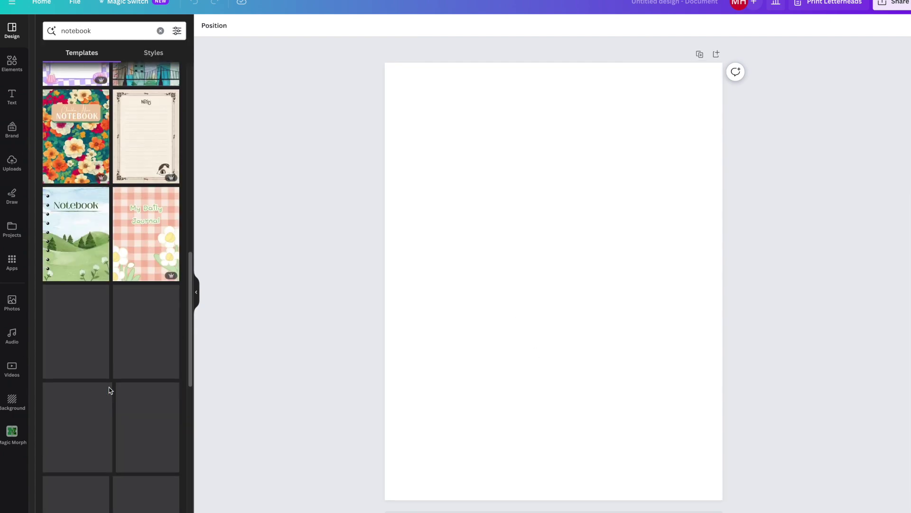
scroll(110, 391, up, 18)
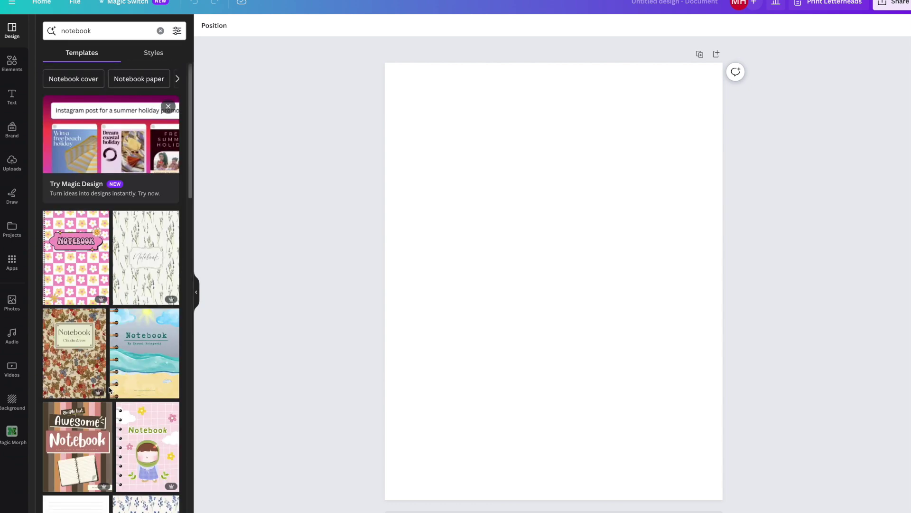
scroll(109, 390, down, 4)
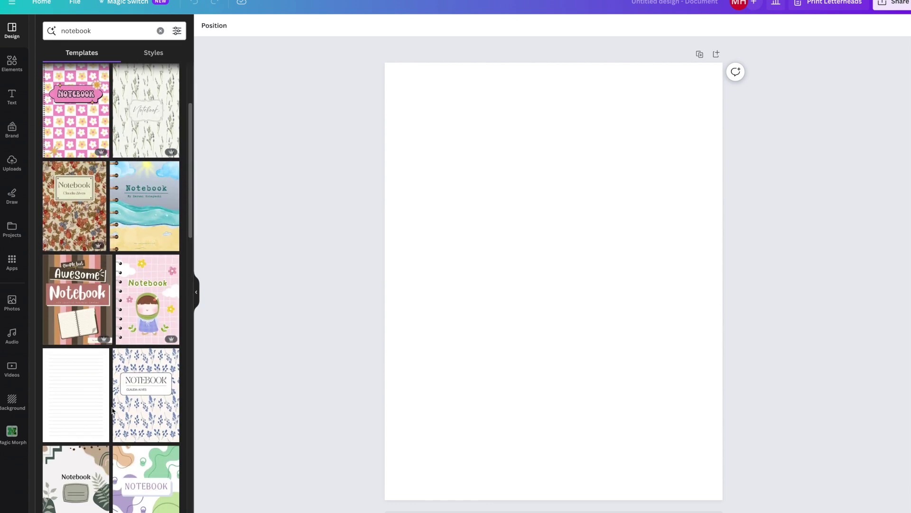
click(150, 385)
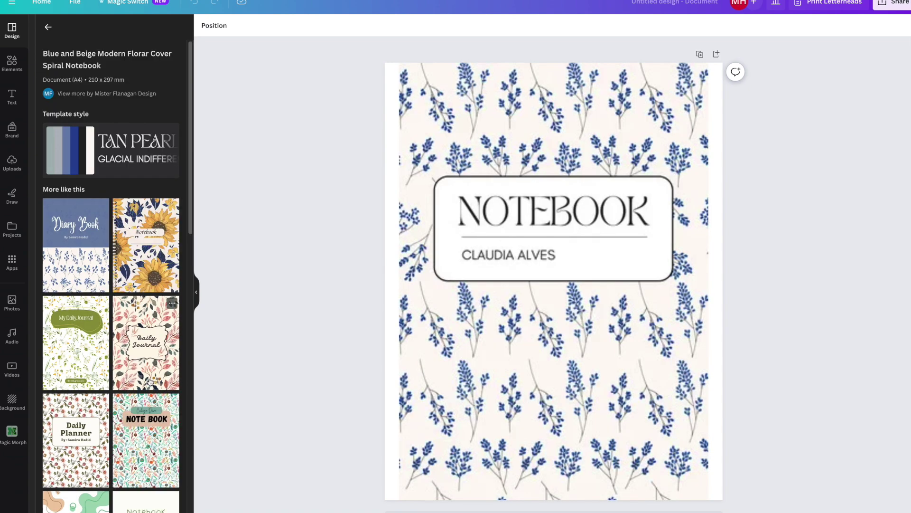
Step: Copy the spiral binding graphic from the yellow sunflower notebook template and place it along the upper left edge of the blue floral cover
click(654, 399)
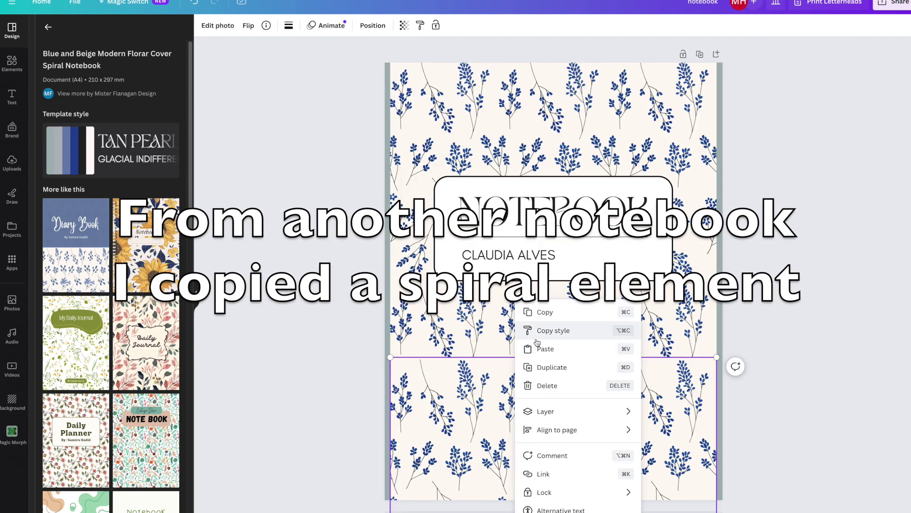
click(550, 310)
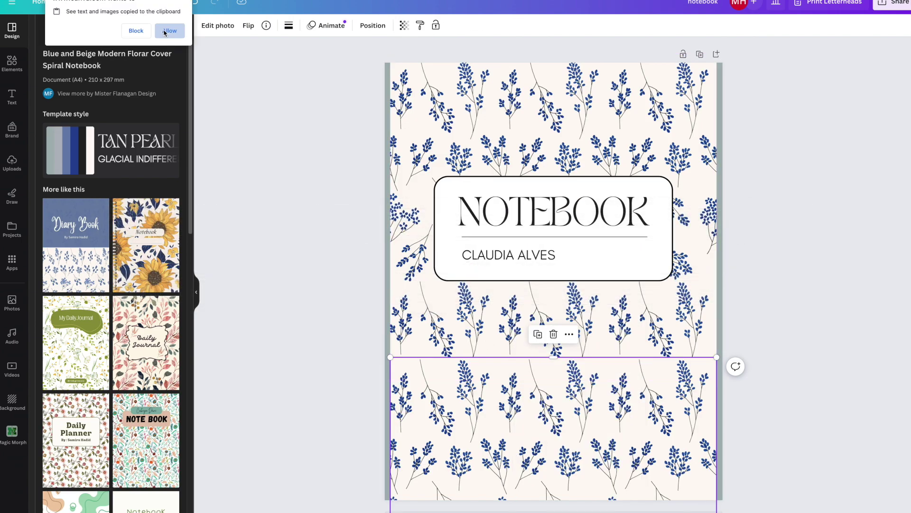
click(170, 30)
drag(480, 336, 486, 337)
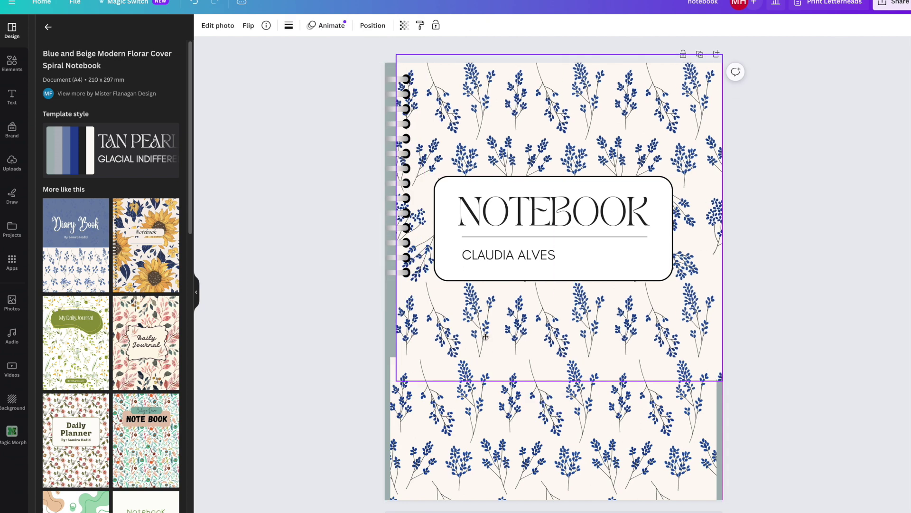
key(Delete)
click(399, 154)
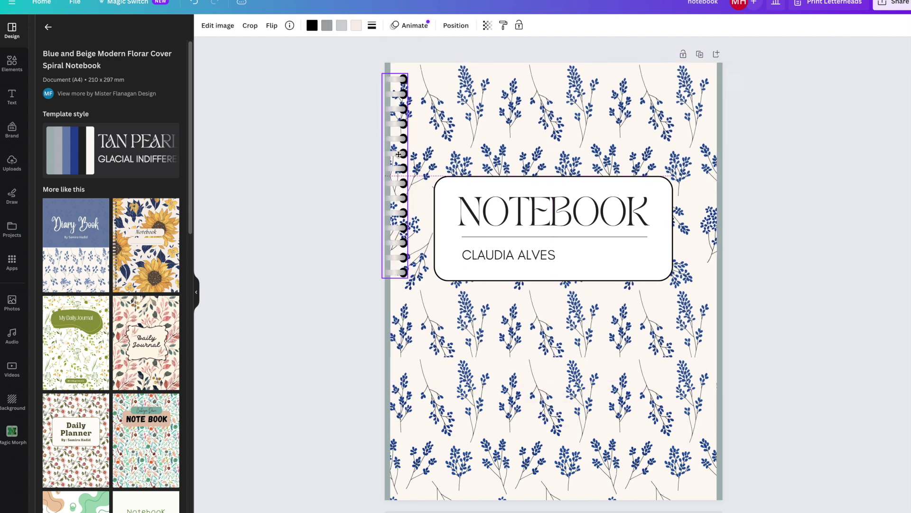
drag(399, 155, 401, 154)
Step: Set the cover's background colour to #242323
click(387, 400)
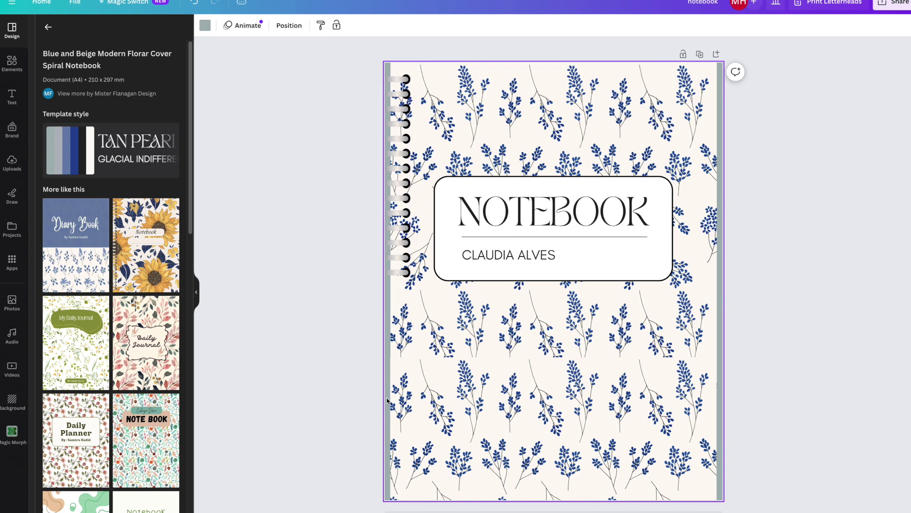
click(205, 25)
click(96, 81)
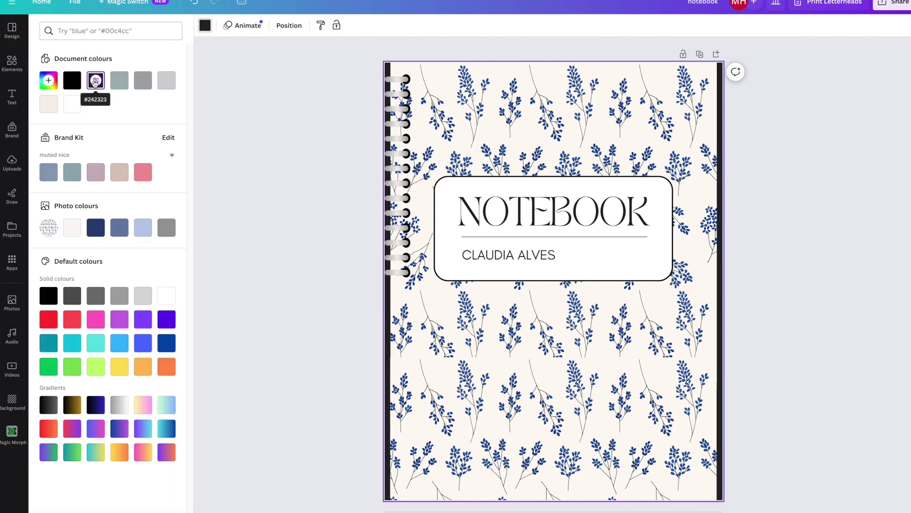
Step: Duplicate the spiral binding and align the copy below the original so the rings run down the cover's full left edge
click(396, 261)
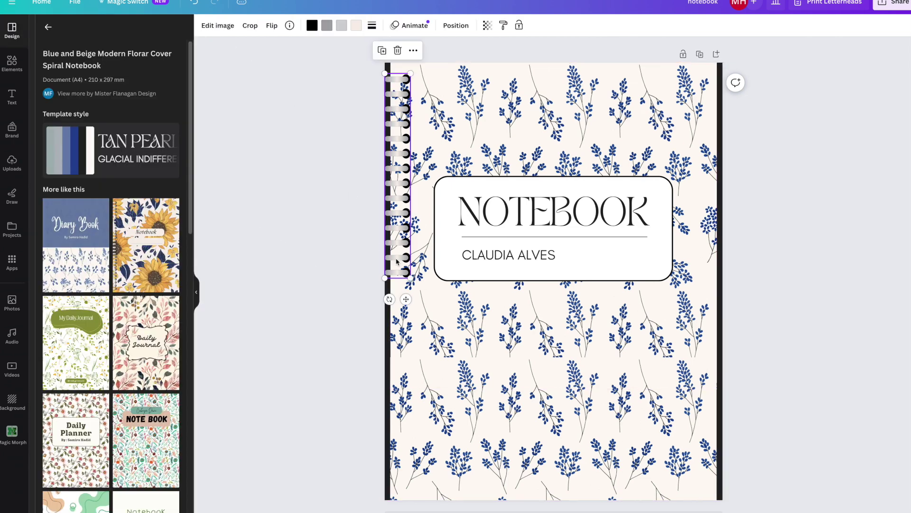
click(443, 368)
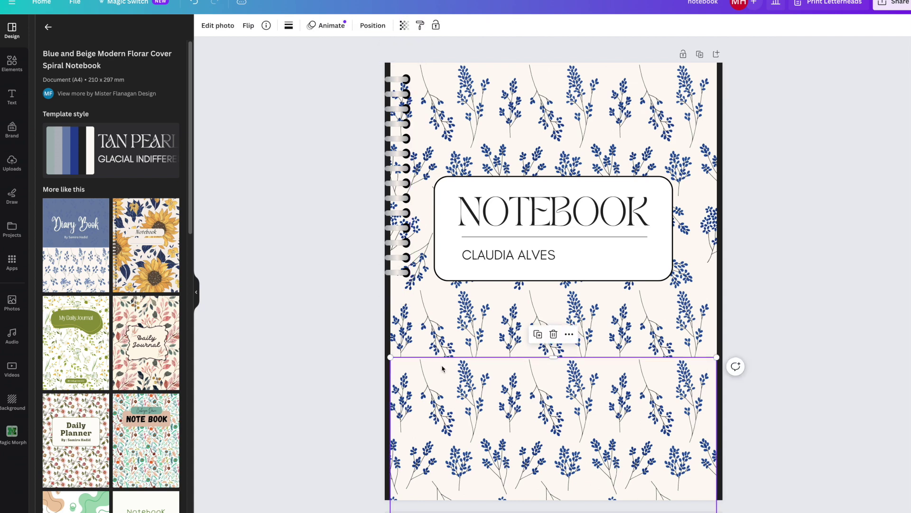
key(super+v)
drag(410, 279, 405, 482)
click(773, 447)
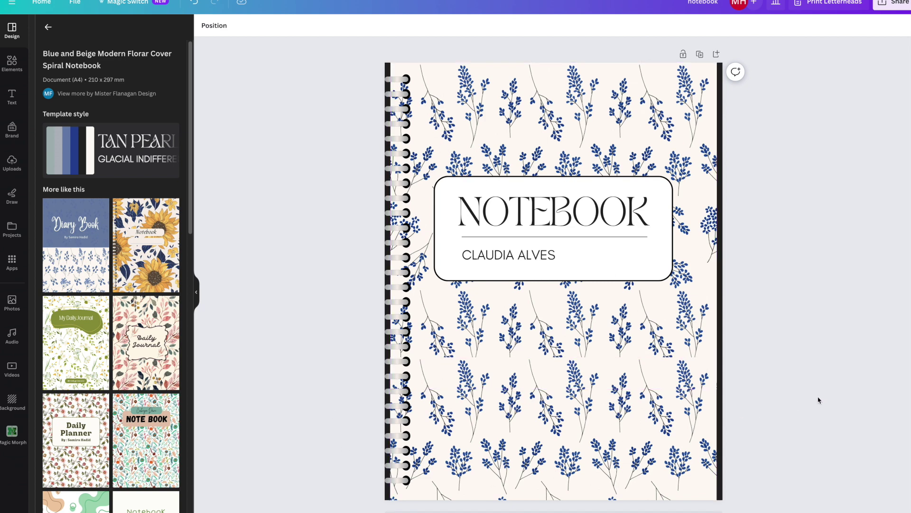
Step: Set the cover's background to the pale beige document colour, trying white as an alternative
click(388, 497)
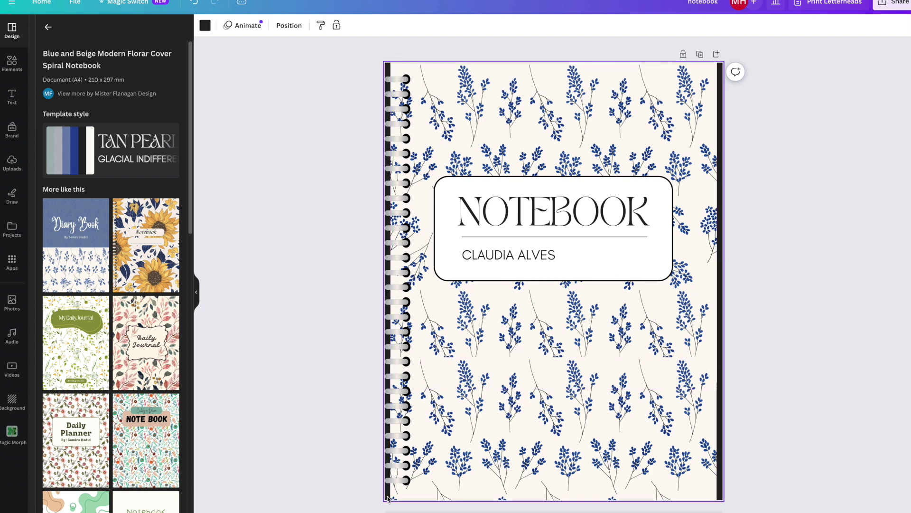
click(205, 26)
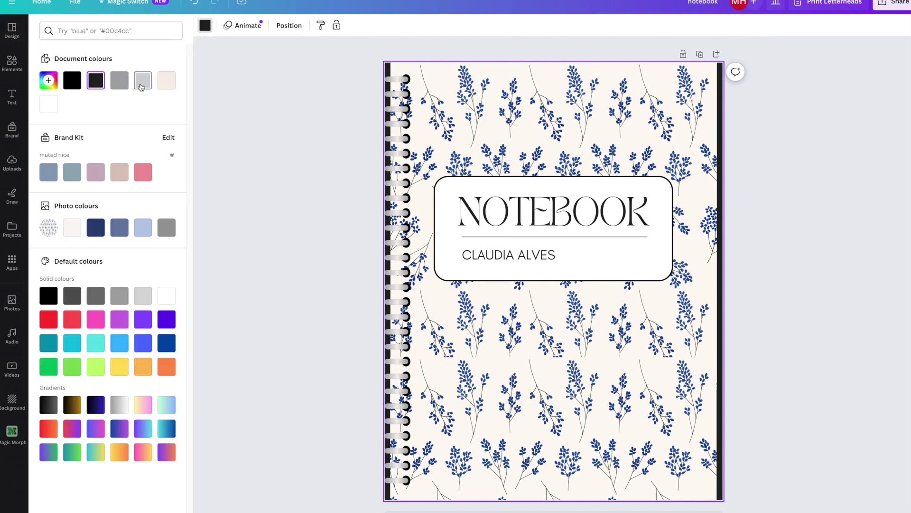
click(166, 81)
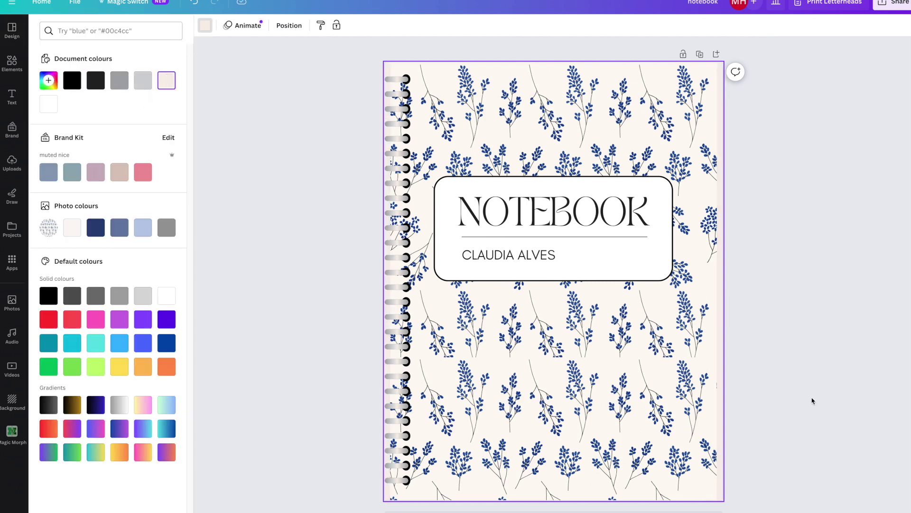
click(166, 296)
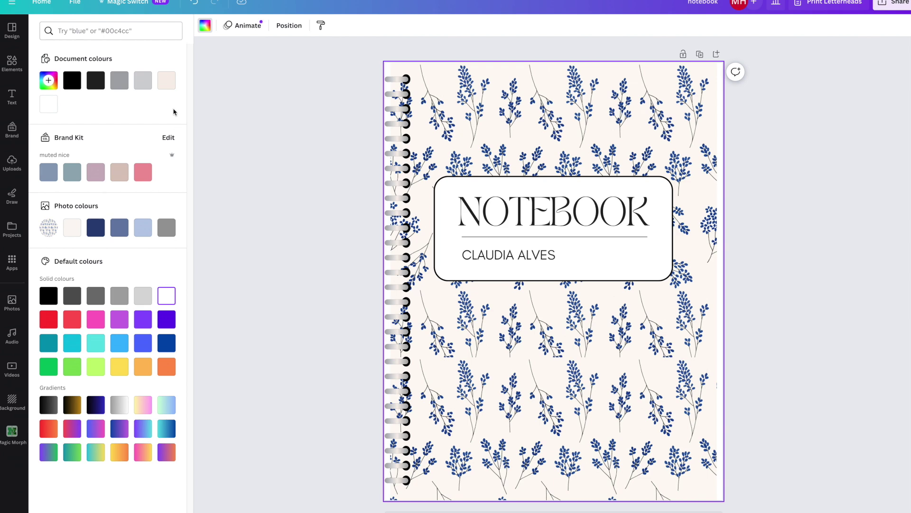
click(166, 80)
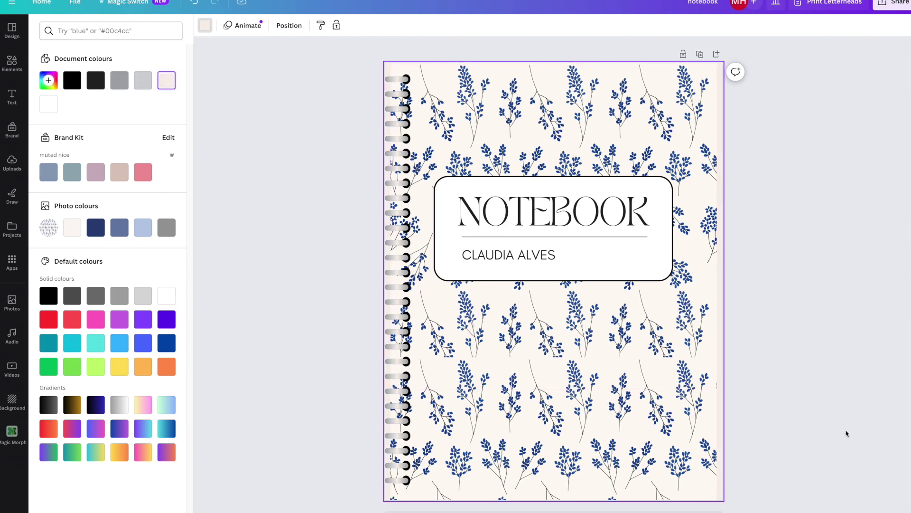
Step: Set the NOTEBOOK title in APLKinderPeeps Medium, enlarged to size 84.8, and move it back onto the white label above the line
double_click(552, 212)
click(234, 26)
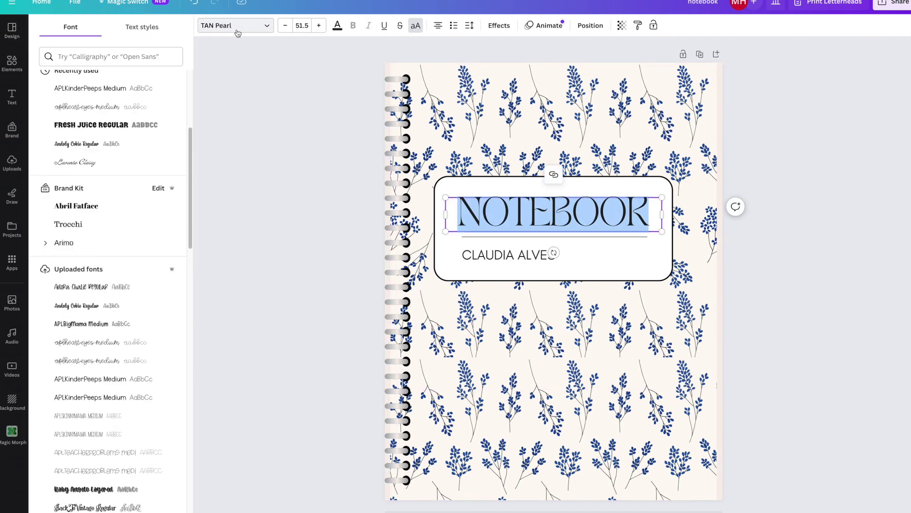
click(75, 162)
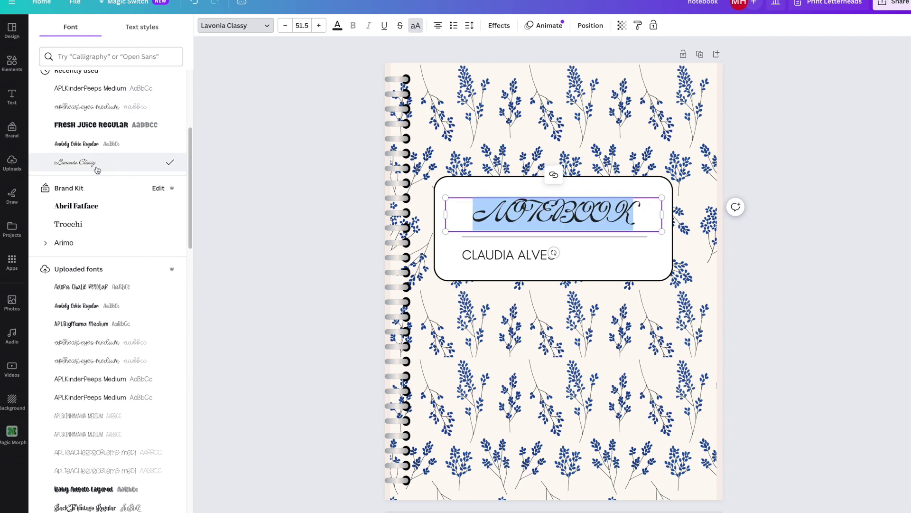
click(76, 306)
click(93, 379)
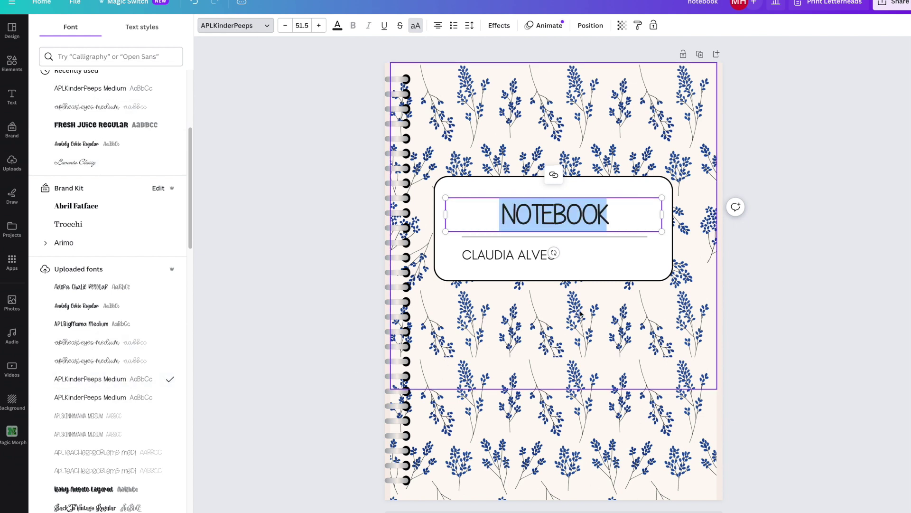
drag(663, 198, 802, 176)
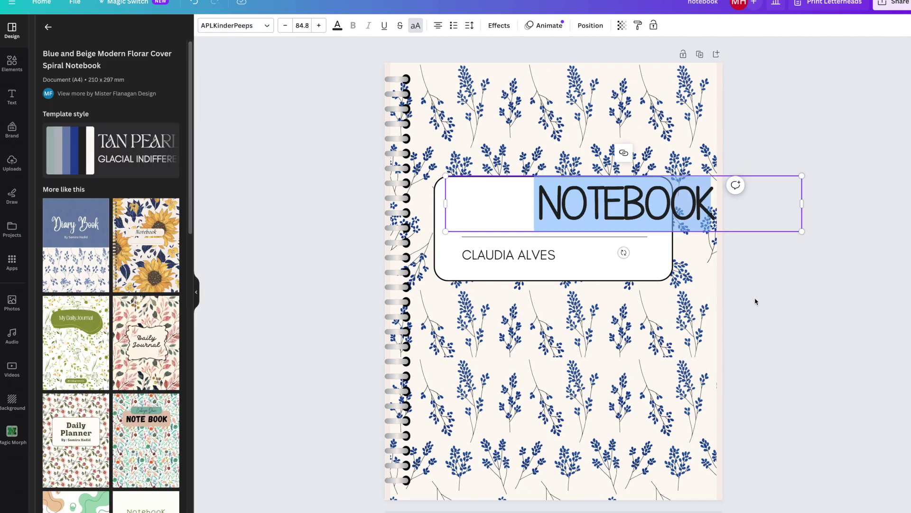
drag(647, 216, 572, 224)
Step: Colour the NOTEBOOK title with the dark navy photo colour
double_click(572, 225)
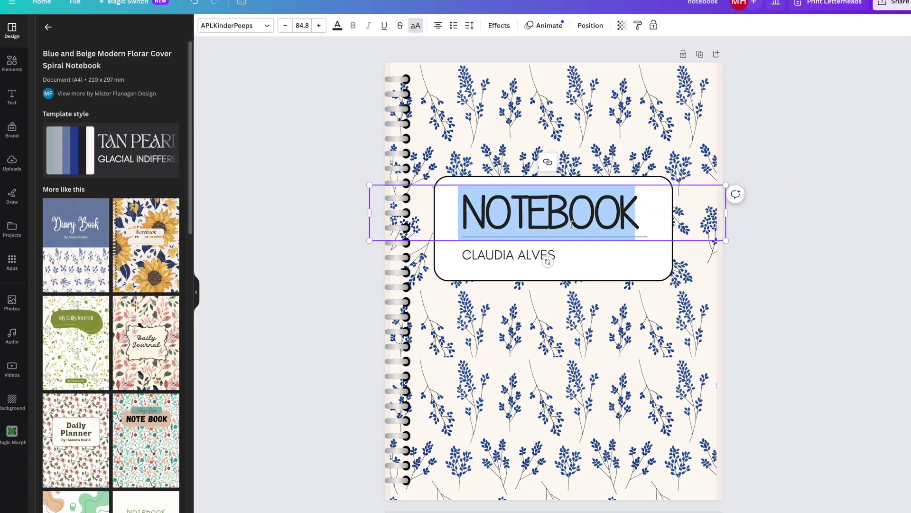
click(338, 25)
click(166, 343)
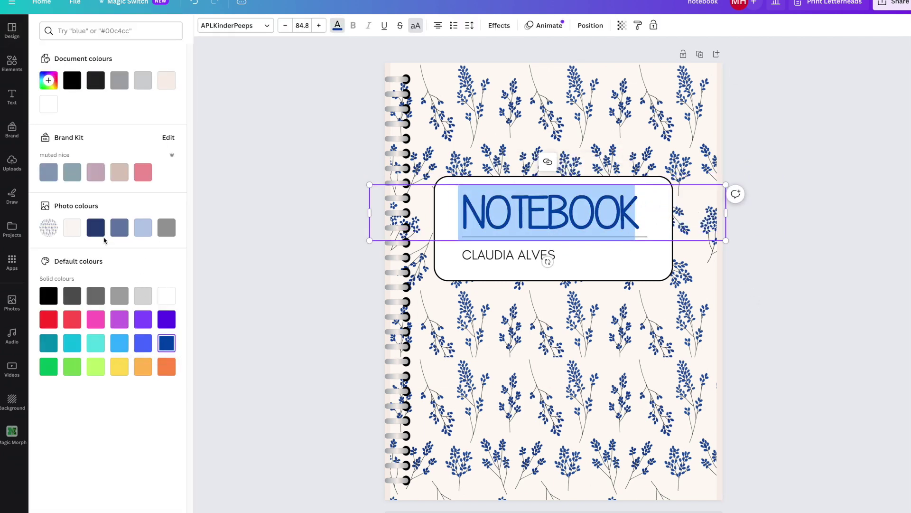
click(99, 232)
click(268, 272)
Step: Delete the author name under the title line and nudge the lower blue floral pattern photo slightly upward
click(494, 257)
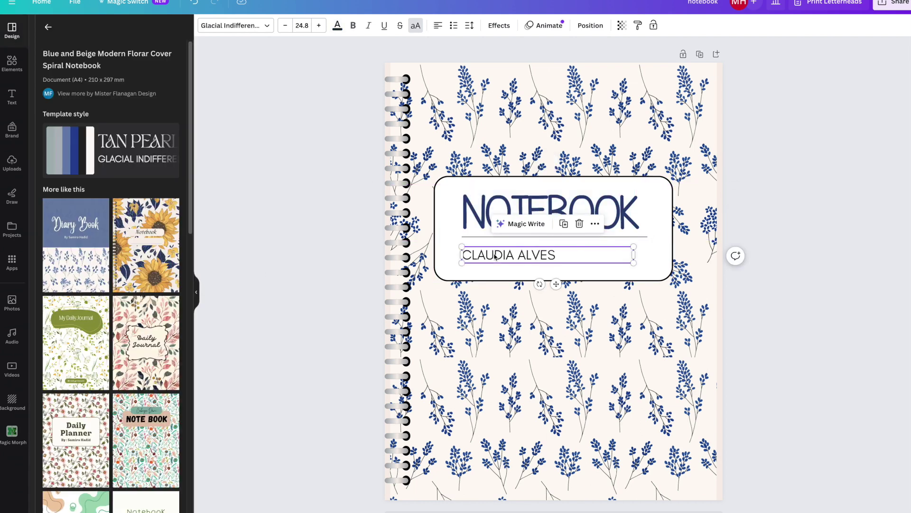
key(Delete)
mouse_move(649, 431)
mouse_down()
mouse_move(655, 440)
mouse_move(656, 422)
mouse_up()
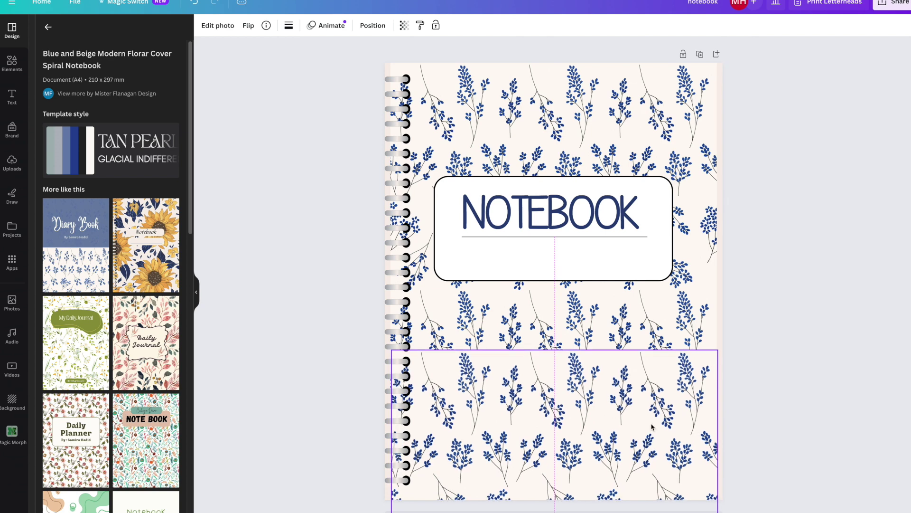
click(241, 197)
Step: Add the pink and blue watercolour flower pattern photo from the elements and move it to the cover's upper edge beside the spiral
click(12, 62)
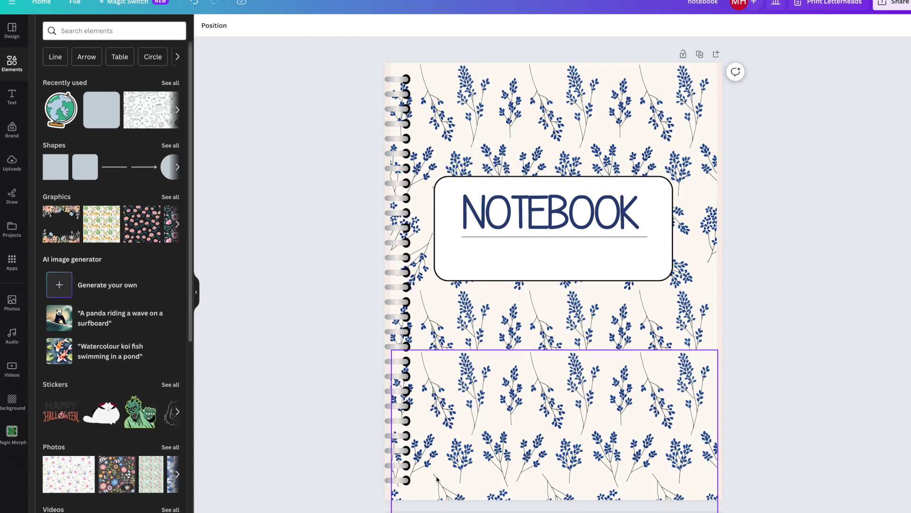
click(90, 476)
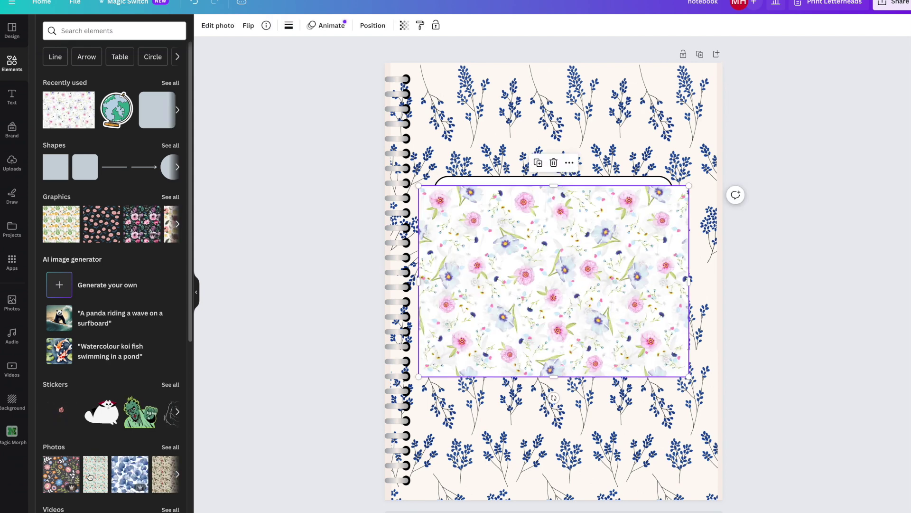
drag(512, 334, 491, 211)
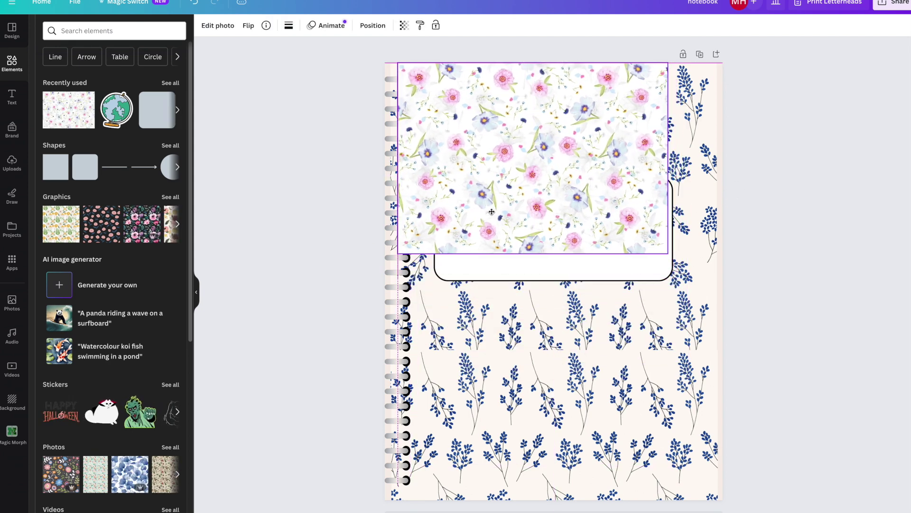
Step: Delete both blue floral pattern photos, lower and upper, from the cover
click(531, 421)
key(Delete)
click(527, 332)
key(Delete)
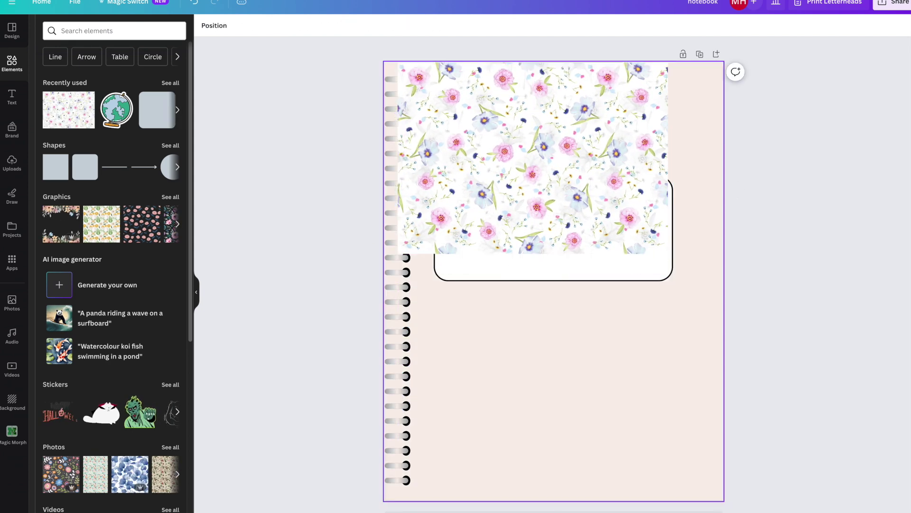
Step: Enlarge the pink and blue flower photo from the spiral to the cover's outer edge, duplicate it, and place the copy directly below
mouse_move(533, 199)
mouse_down()
mouse_move(568, 252)
mouse_move(529, 197)
mouse_up()
drag(666, 252, 722, 294)
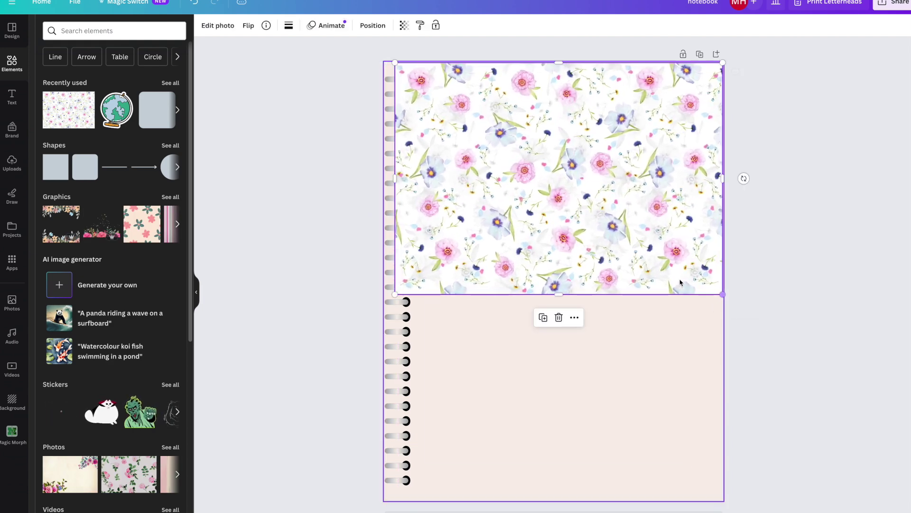
key(ctrl+d)
drag(570, 112, 563, 337)
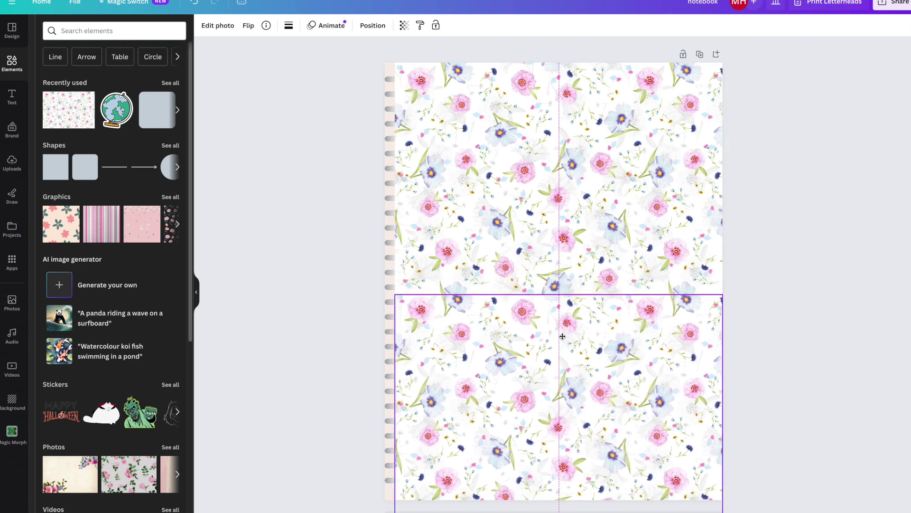
Step: Group the upper and lower flower pattern photos on the cover
click(618, 255)
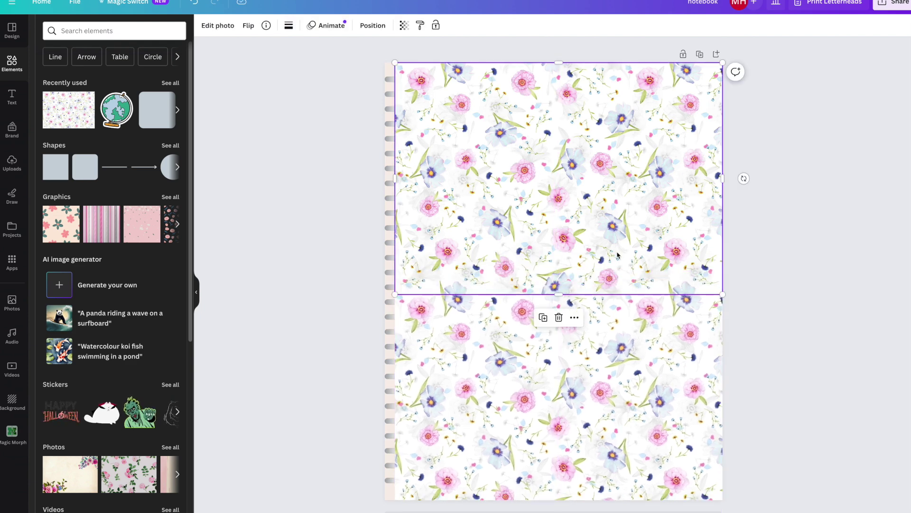
shift+click(601, 373)
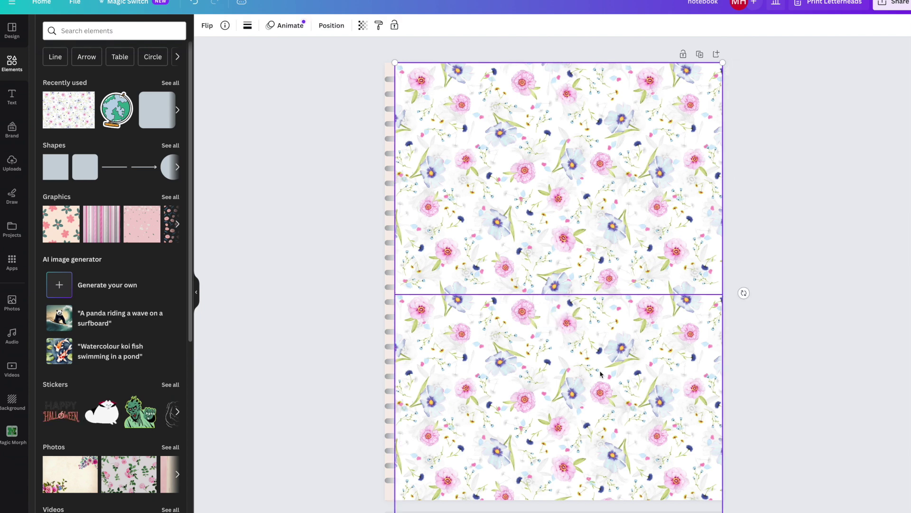
right_click(601, 373)
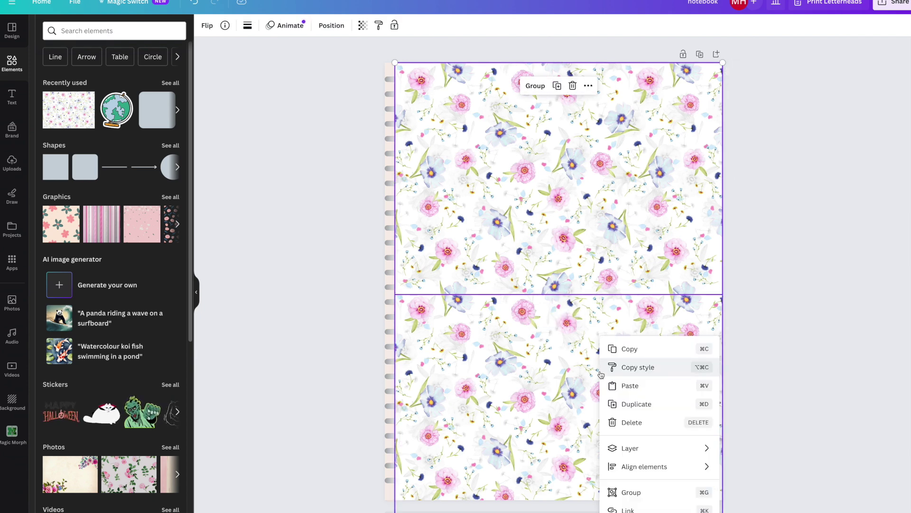
click(645, 495)
drag(641, 465, 640, 465)
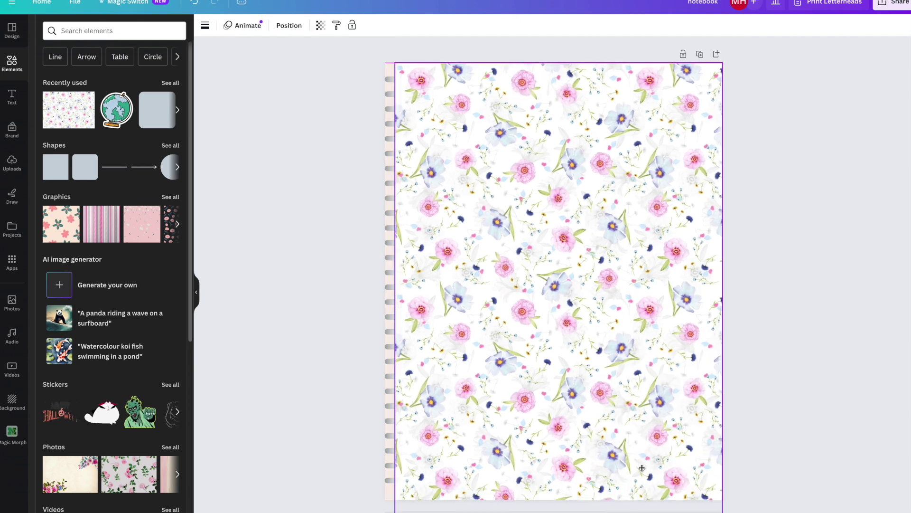
Step: Send the grouped flower pattern backward until it sits behind the spiral binding and the NOTEBOOK title box
click(294, 28)
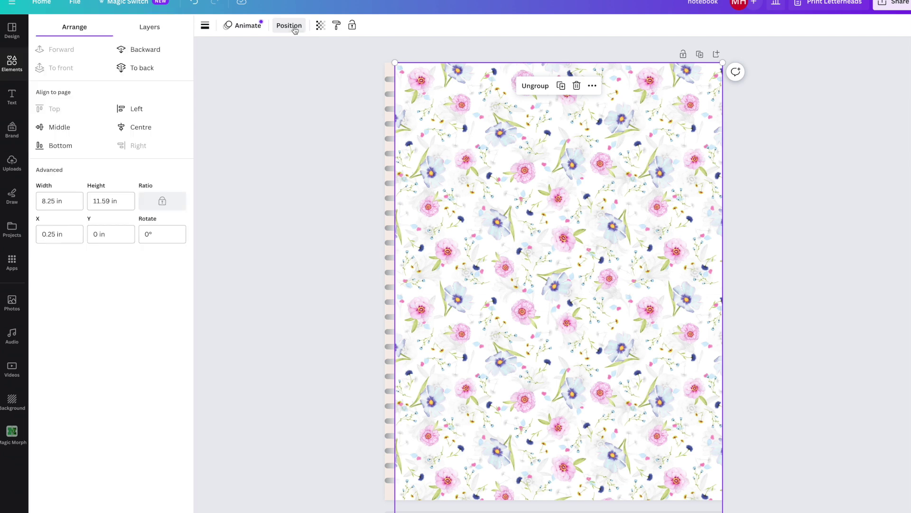
click(151, 50)
click(152, 51)
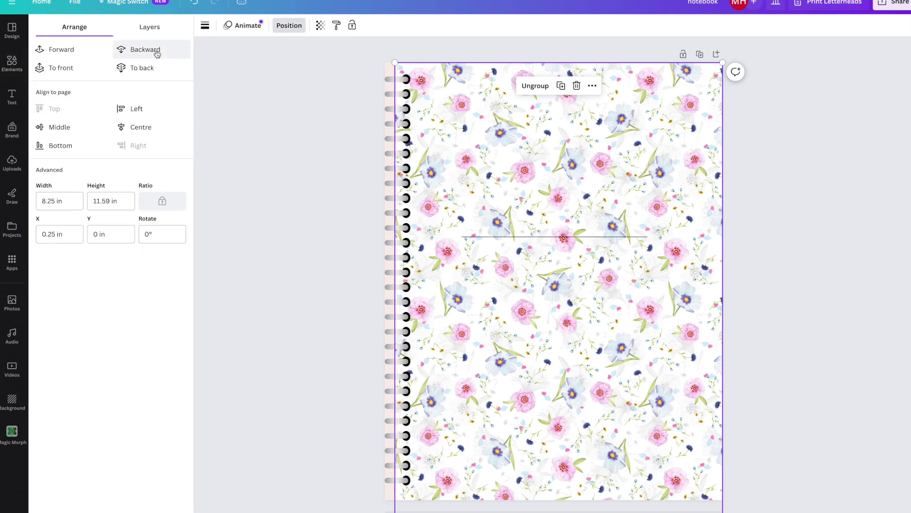
click(156, 53)
click(156, 53)
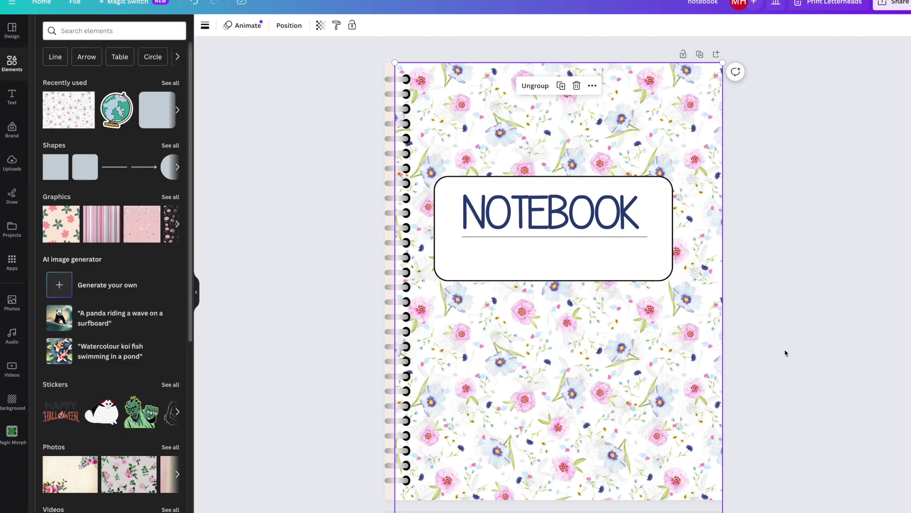
Step: Set the title box's corner rounding to 9 and its border weight to 1
click(672, 270)
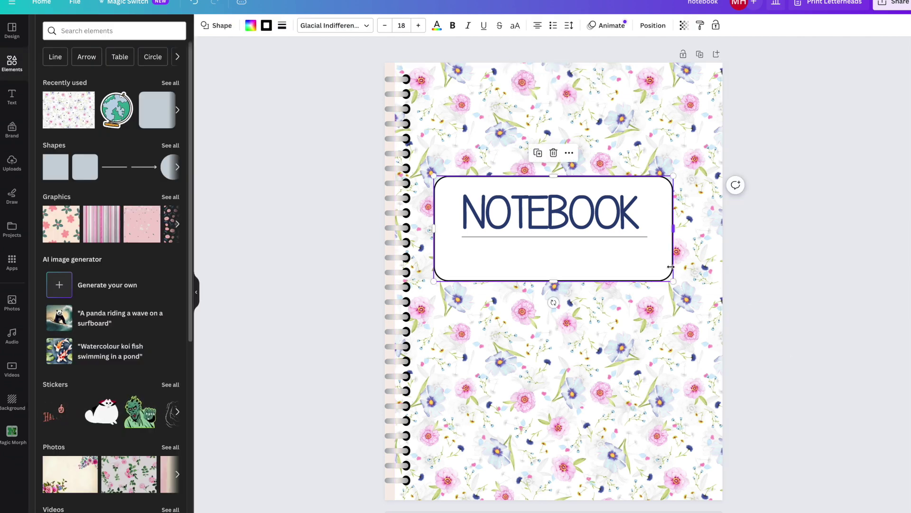
click(281, 27)
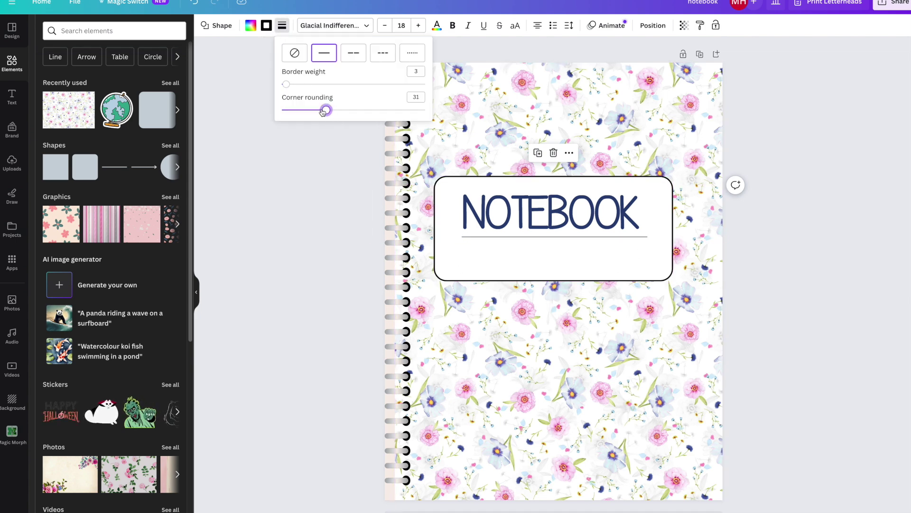
drag(323, 112, 295, 115)
drag(285, 84, 284, 86)
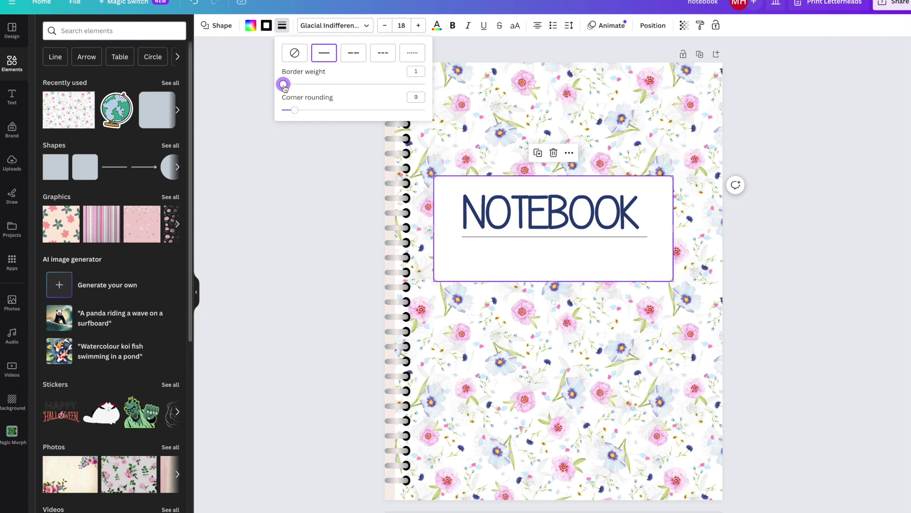
click(843, 369)
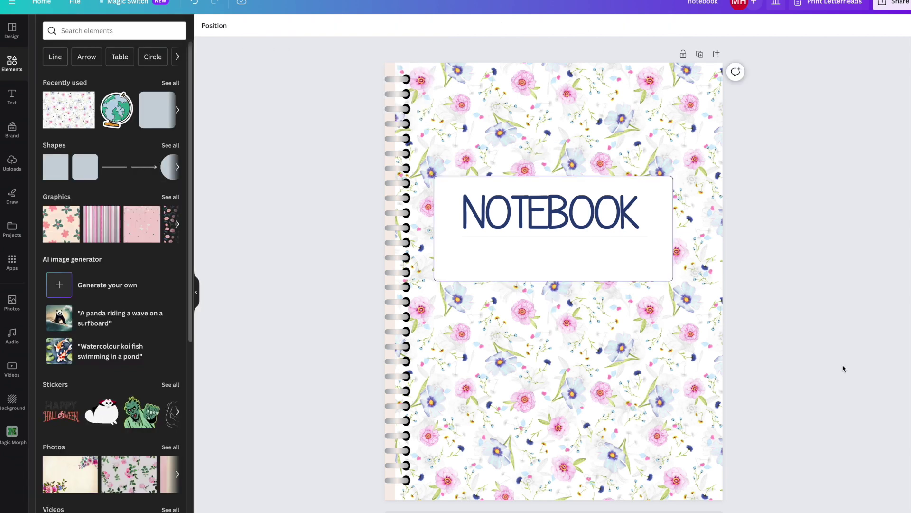
Step: Change the cover page's background colour to solid white
click(389, 499)
click(205, 25)
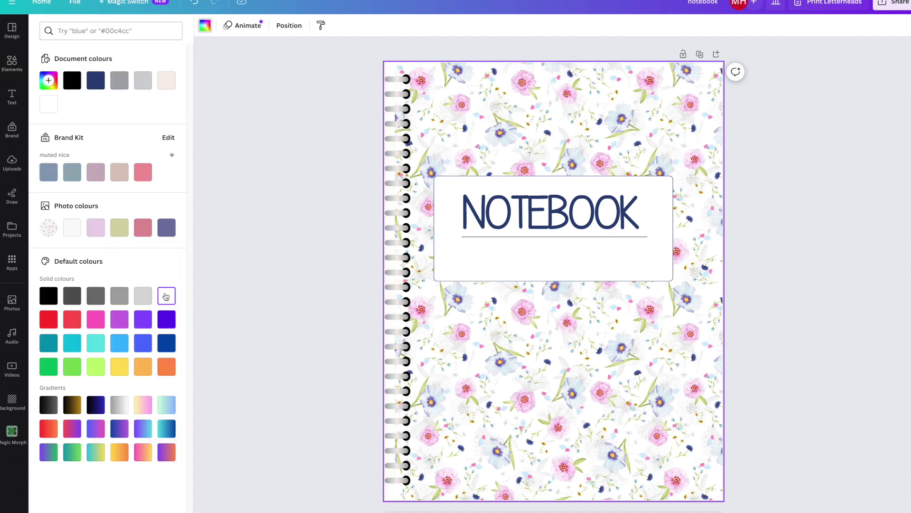
click(273, 295)
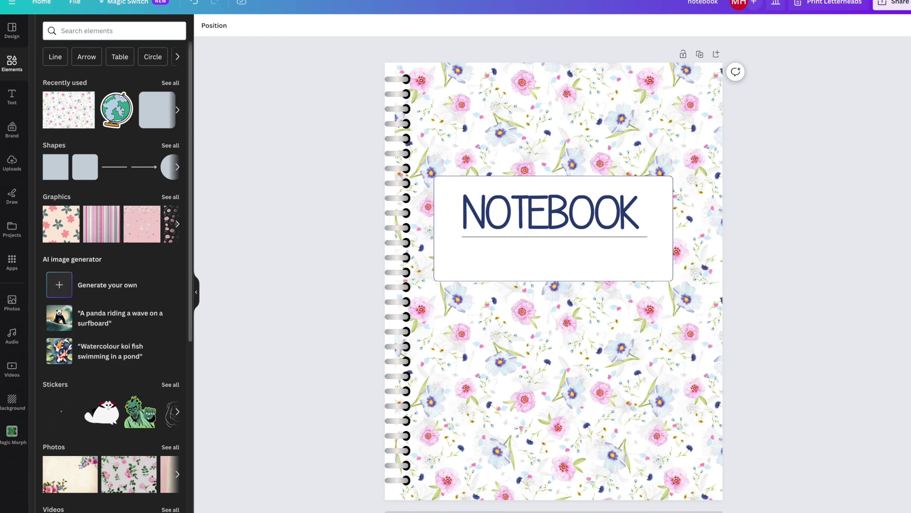
Step: Add a blank second page after the cover
click(553, 512)
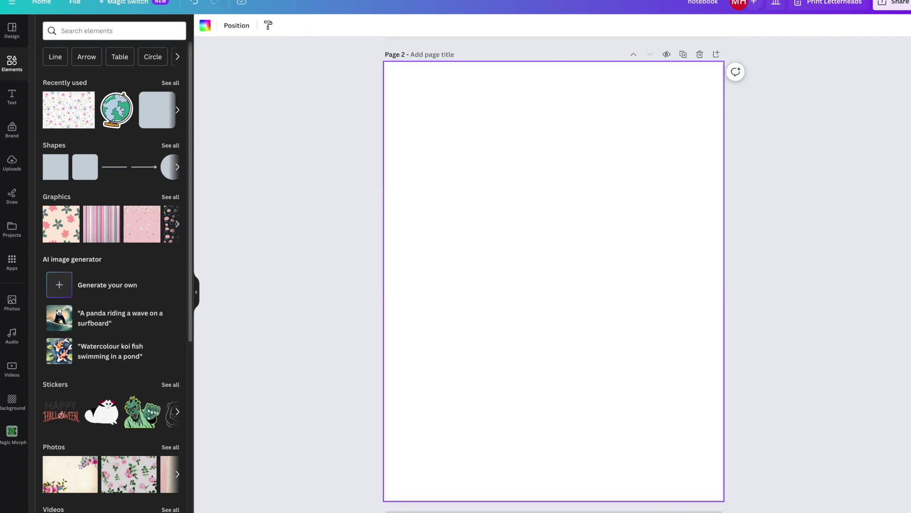
scroll(634, 447, up, 5)
scroll(637, 442, down, 5)
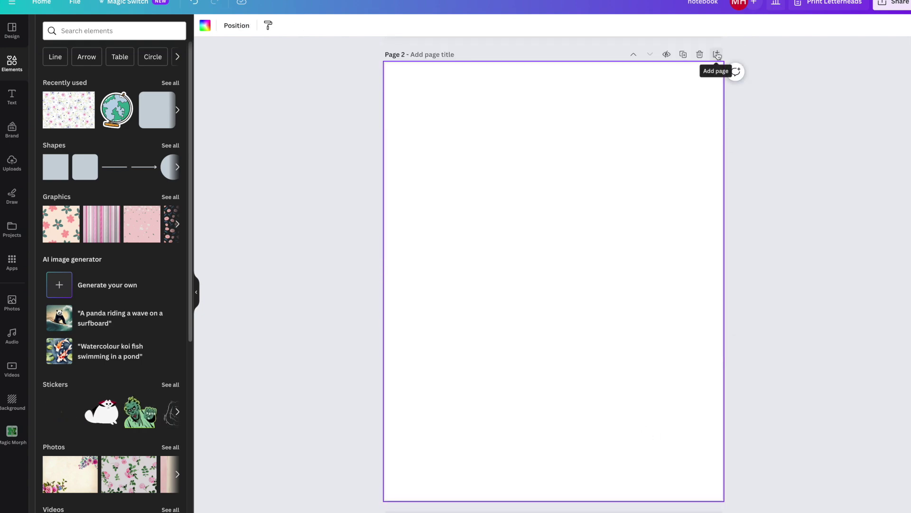
scroll(676, 305, up, 10)
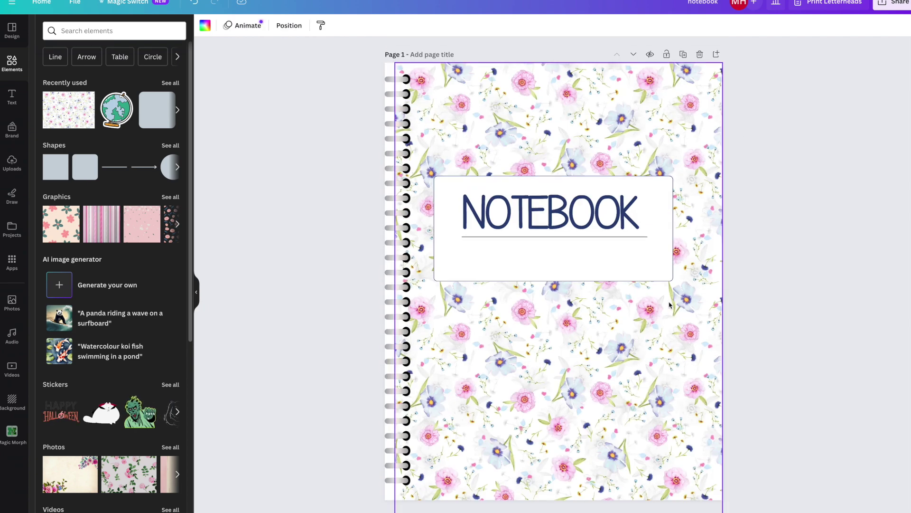
scroll(670, 305, down, 10)
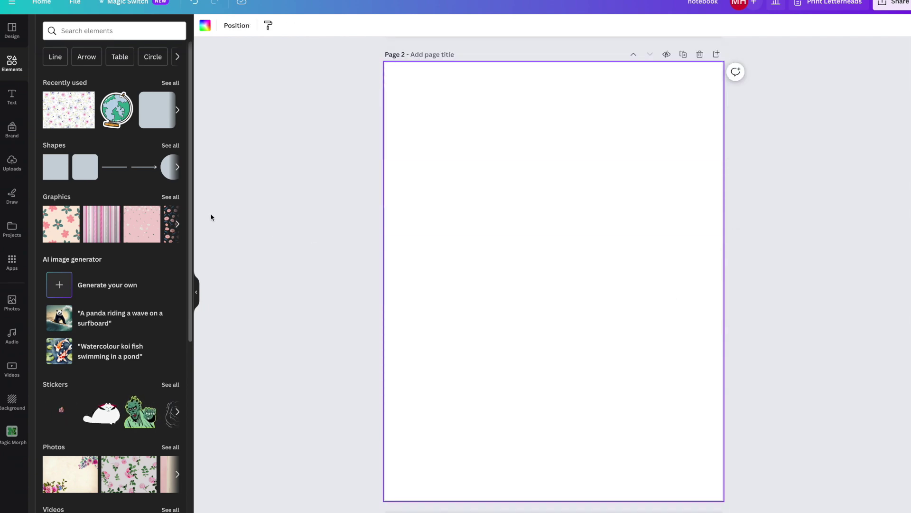
Step: Search the elements for "lines on a page" and show all graphics results
click(88, 32)
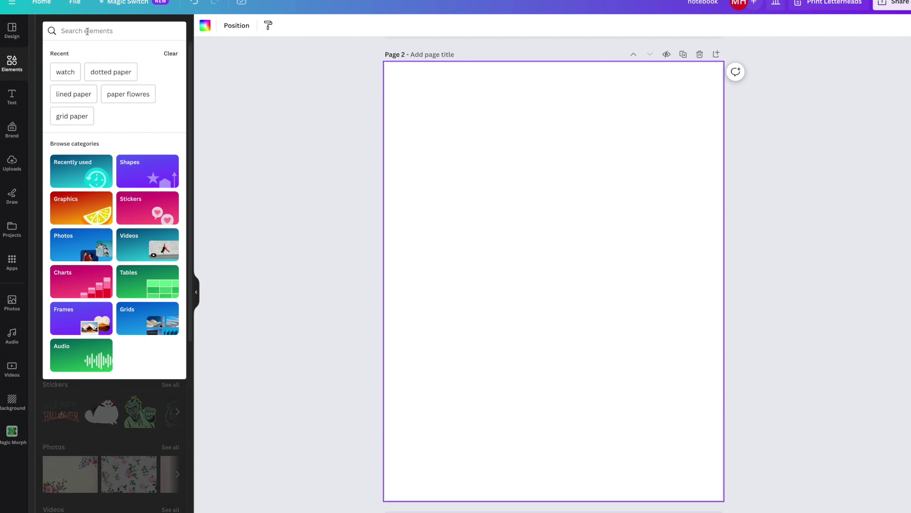
text(lines on a)
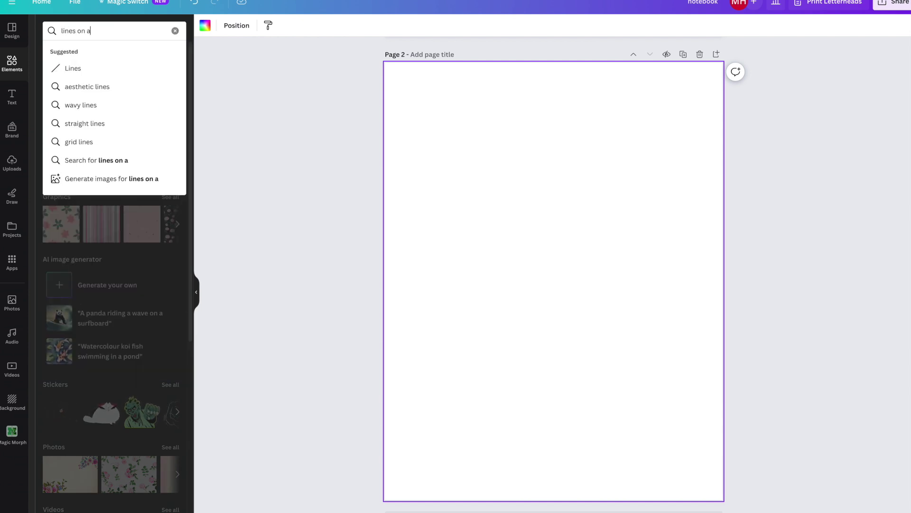
text( page)
key(Return)
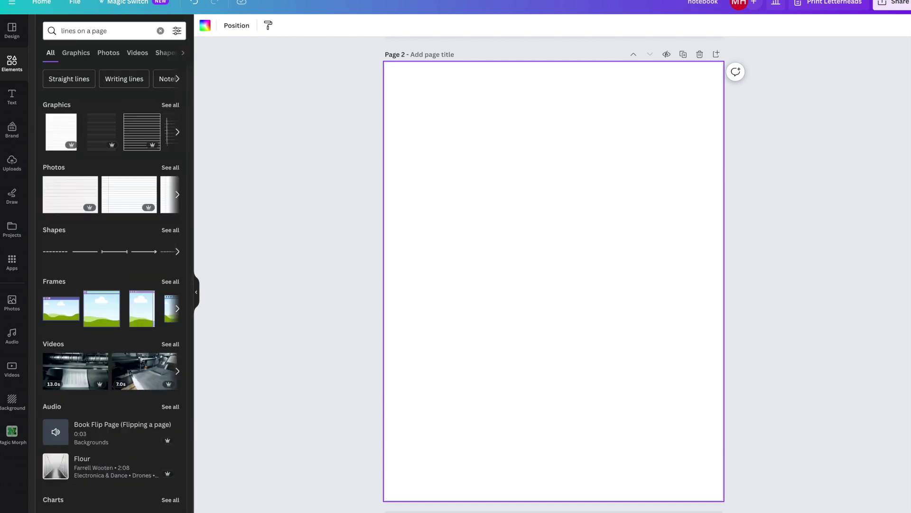
click(177, 133)
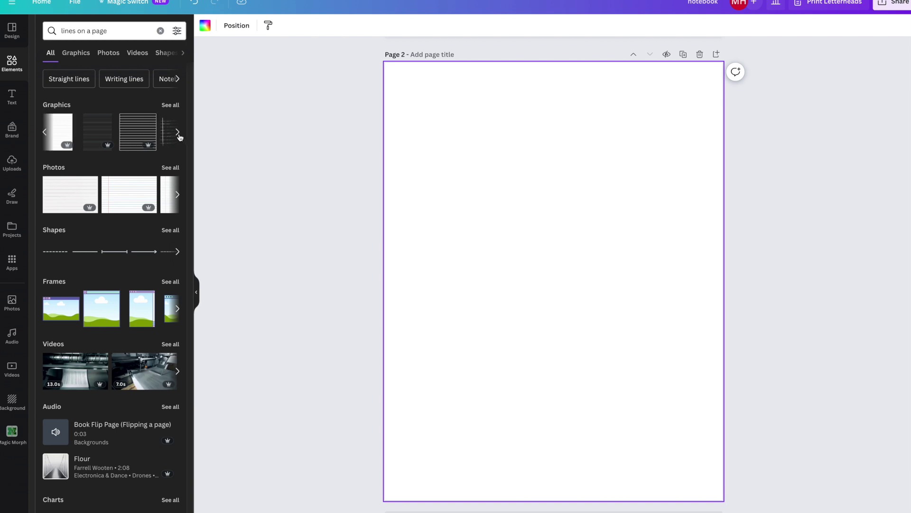
click(171, 105)
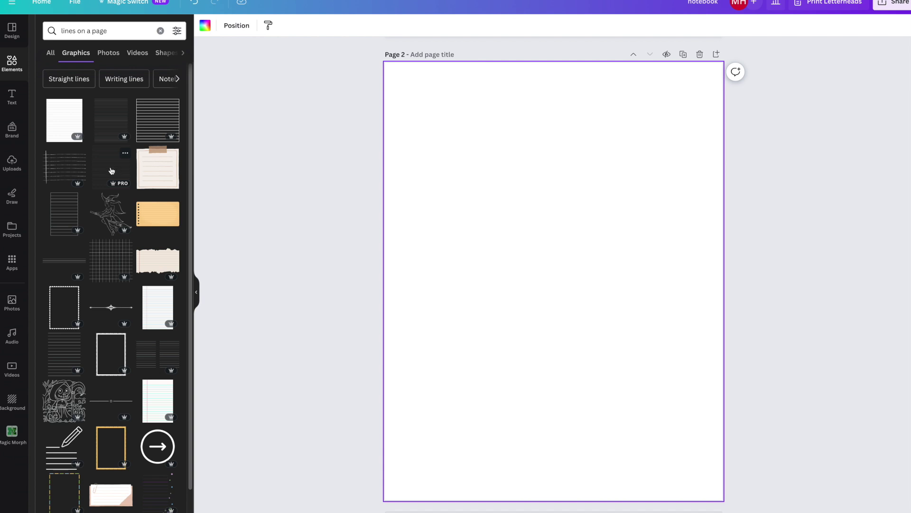
Step: Try a widely spaced lined graphic enlarged to the full width of page 2, and delete it
click(61, 361)
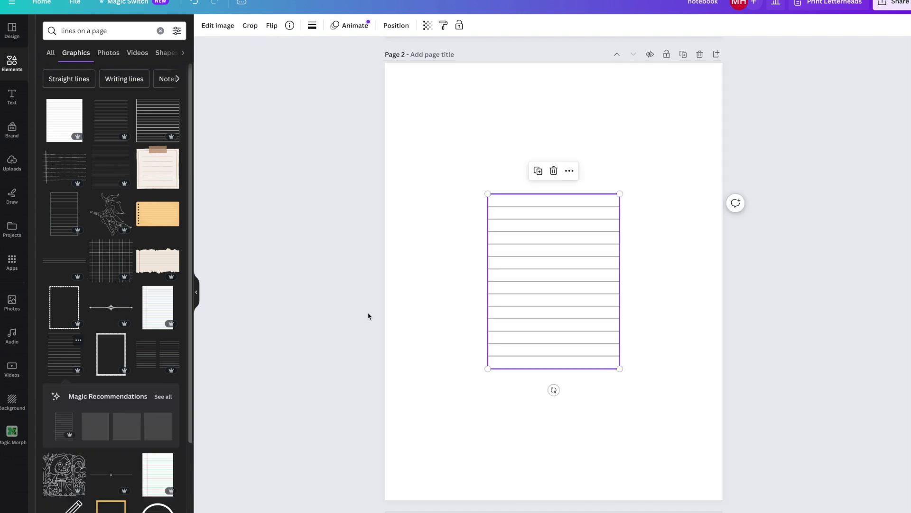
drag(541, 290, 437, 180)
drag(529, 277, 739, 507)
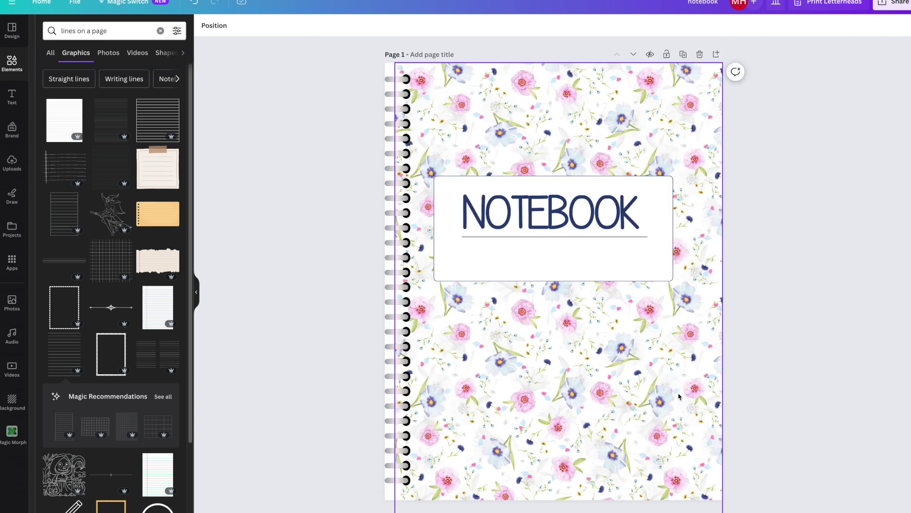
scroll(679, 397, down, 10)
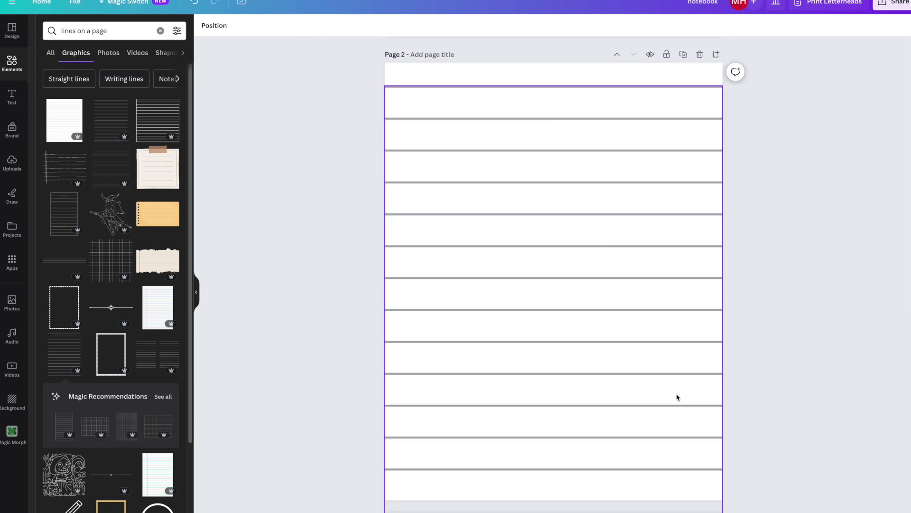
click(678, 397)
key(Delete)
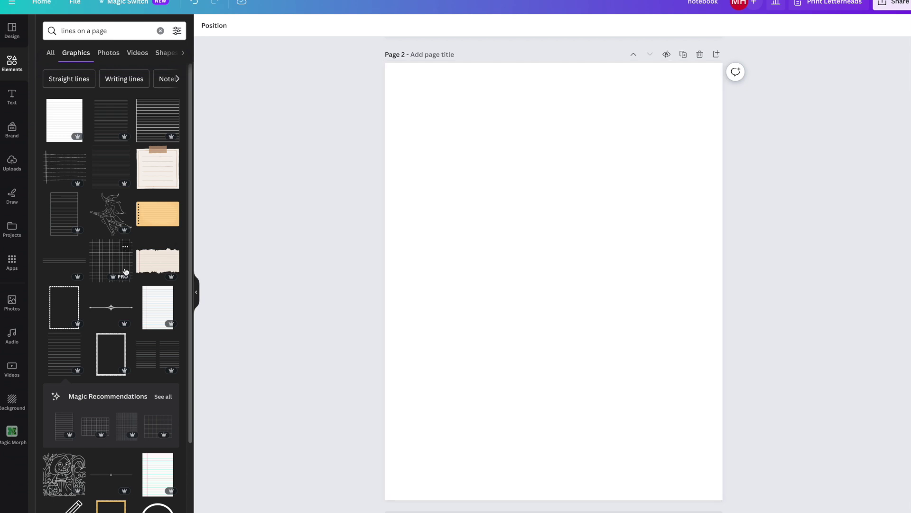
Step: Add the closely spaced lined graphic to page 2 and enlarge it to fill the whole page
click(101, 124)
drag(540, 332, 442, 213)
drag(520, 242, 720, 506)
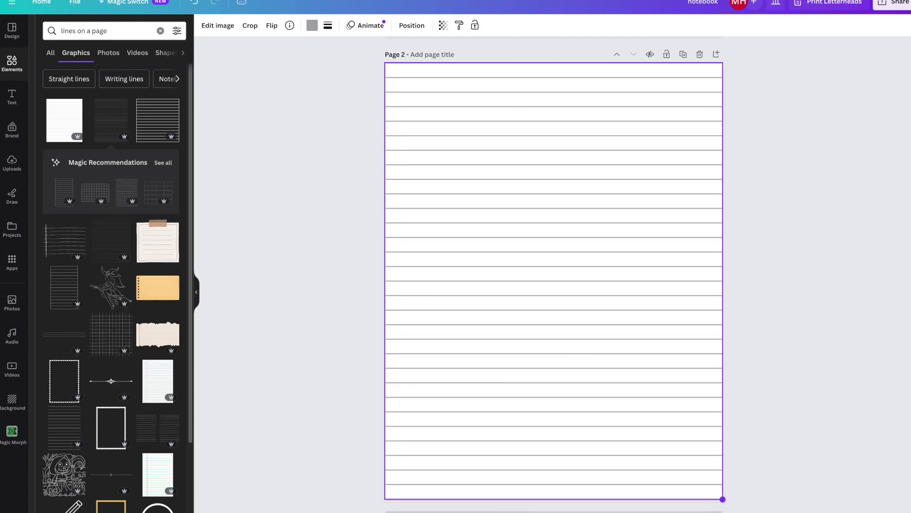
click(762, 453)
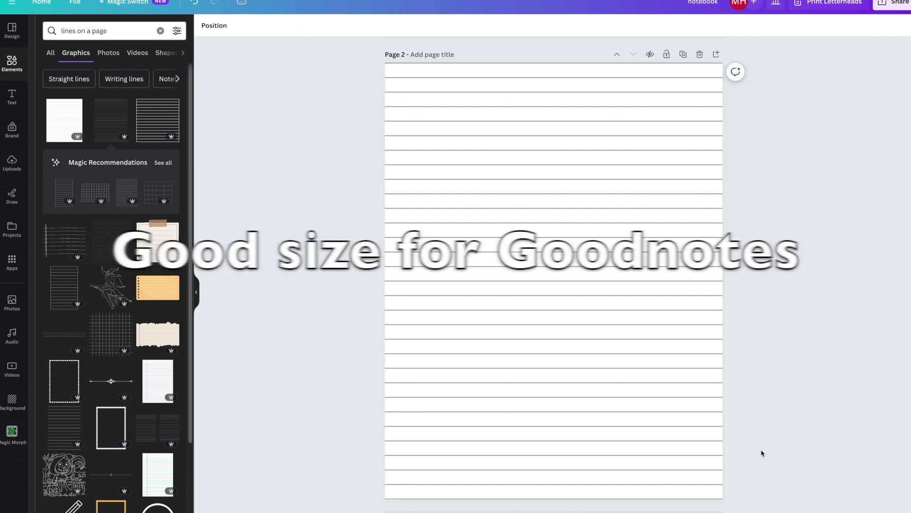
Step: Duplicate the lined page four times so the notebook runs to page 6
scroll(655, 346, up, 10)
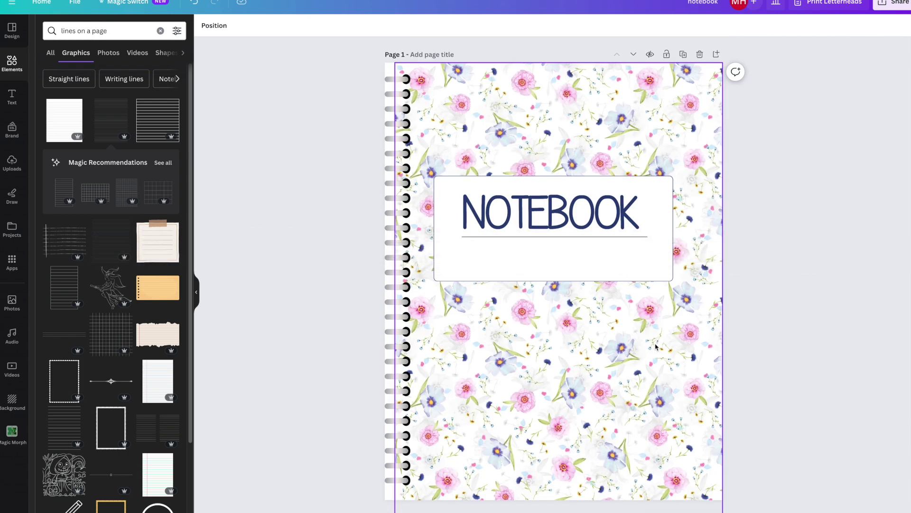
scroll(655, 346, down, 10)
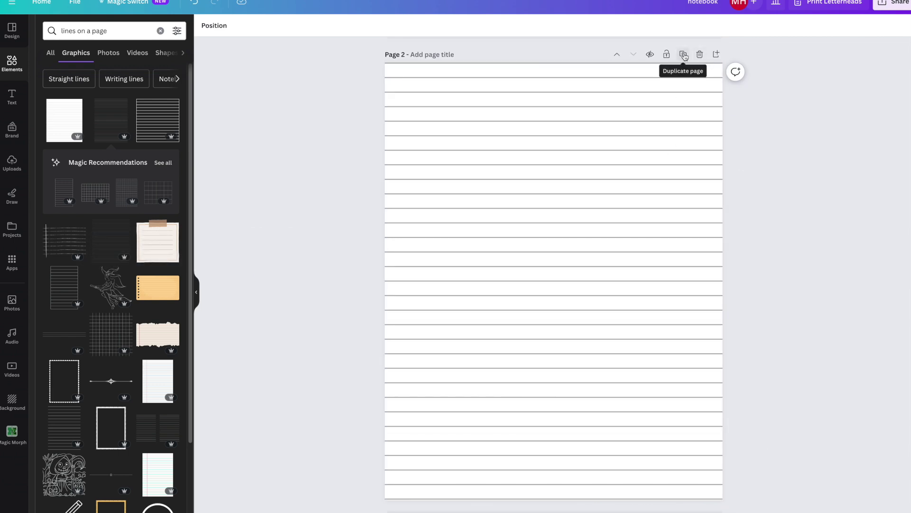
click(684, 55)
click(684, 55)
click(684, 55)
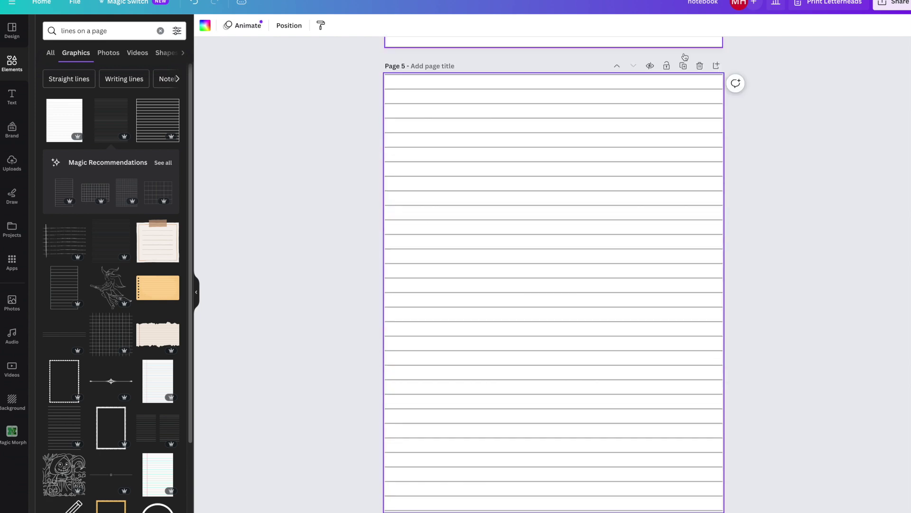
click(684, 55)
scroll(742, 311, up, 15)
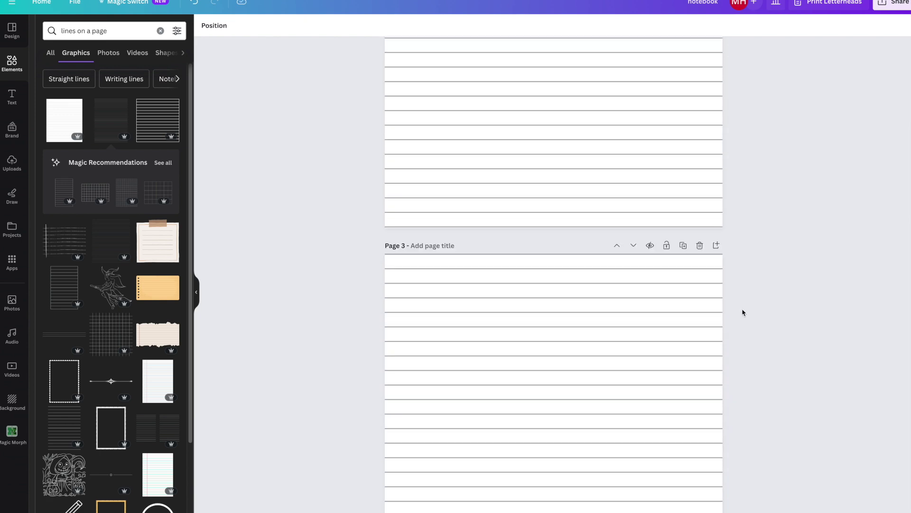
scroll(744, 312, up, 15)
scroll(743, 312, down, 20)
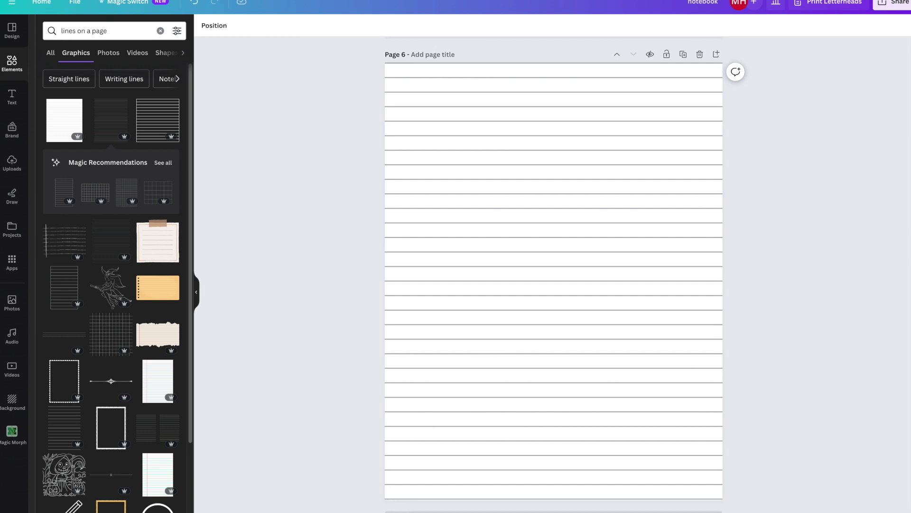
Step: Add page 7 and place the square grid graphic in the page's top-left corner, enlarged to about half the page width
click(573, 511)
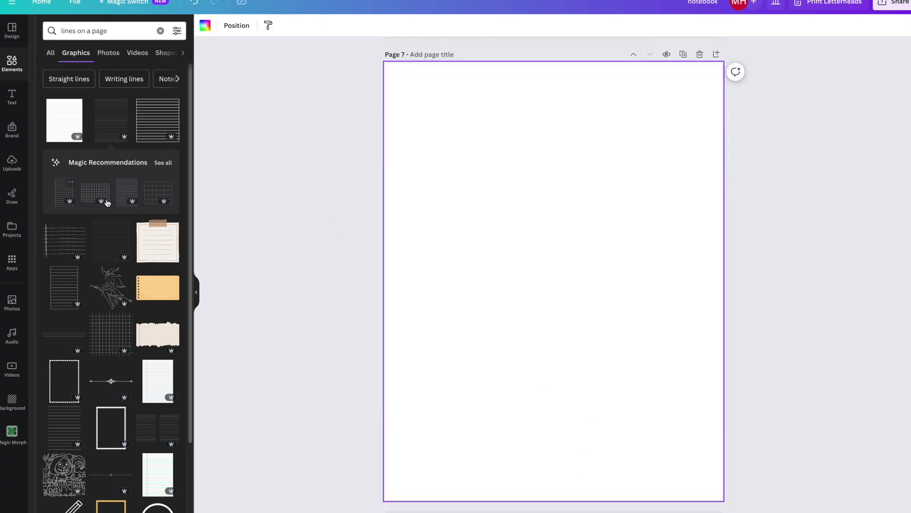
click(122, 321)
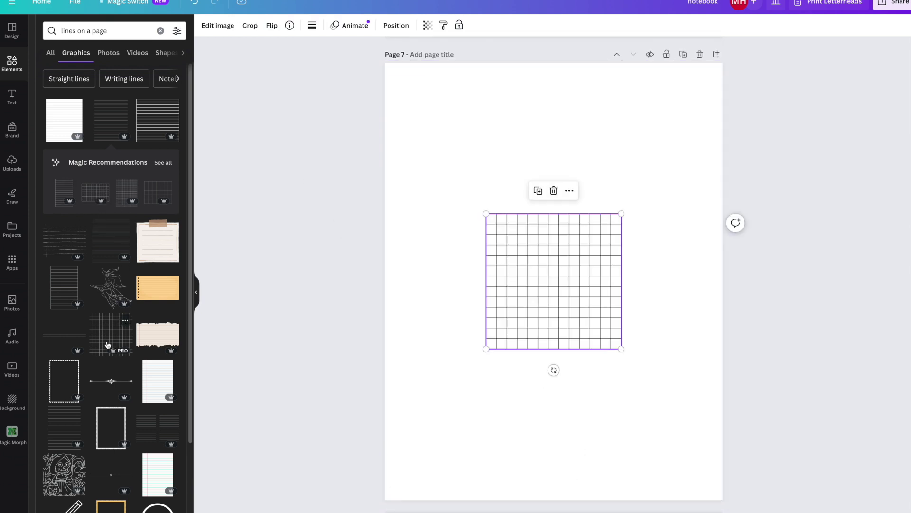
drag(541, 295, 440, 139)
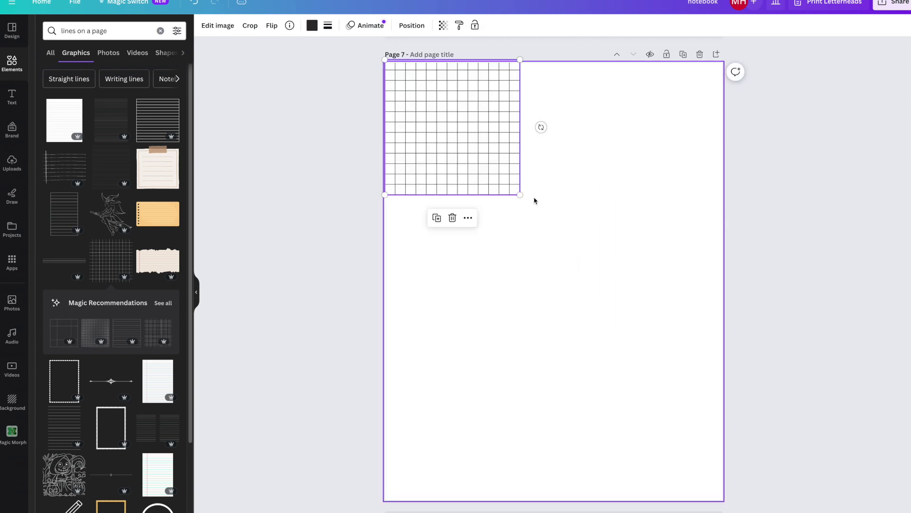
drag(521, 195, 542, 230)
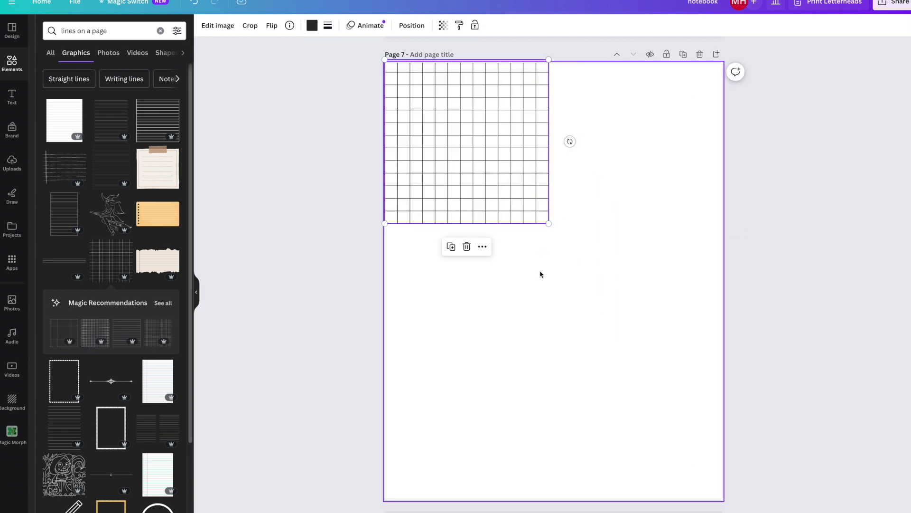
Step: Duplicate the grid on page 7 and set the copy beside it, overlapping so the squares line up seamlessly
key(ctrl+d)
drag(472, 205, 629, 198)
click(726, 248)
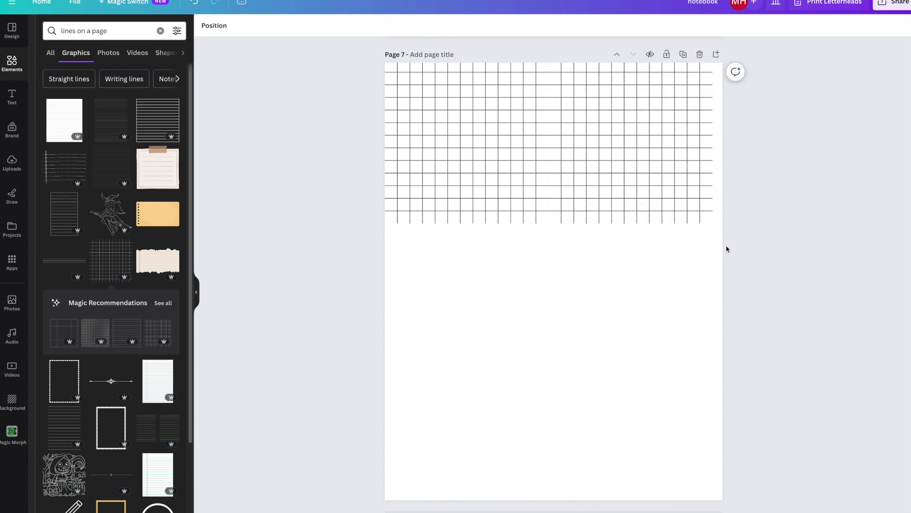
drag(609, 200, 597, 201)
click(659, 273)
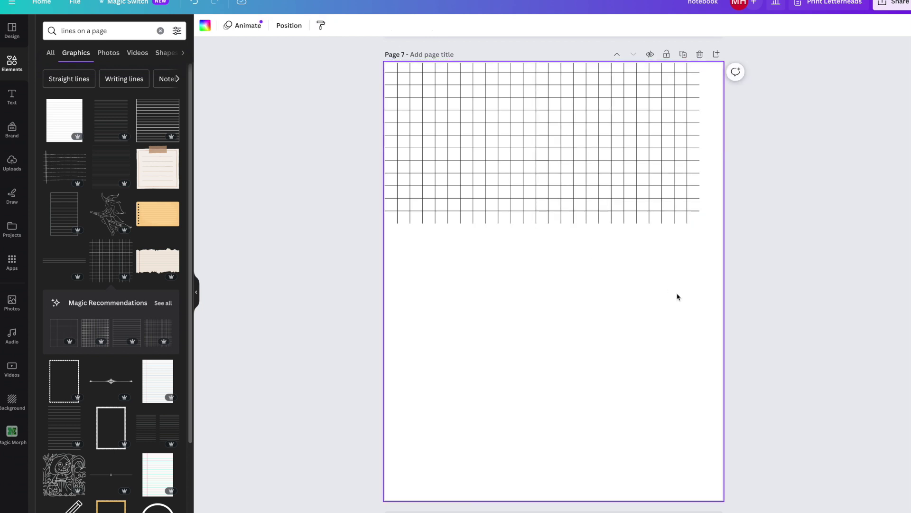
Step: Group the two side-by-side grids on page 7 into one object
drag(712, 242, 382, 56)
right_click(590, 141)
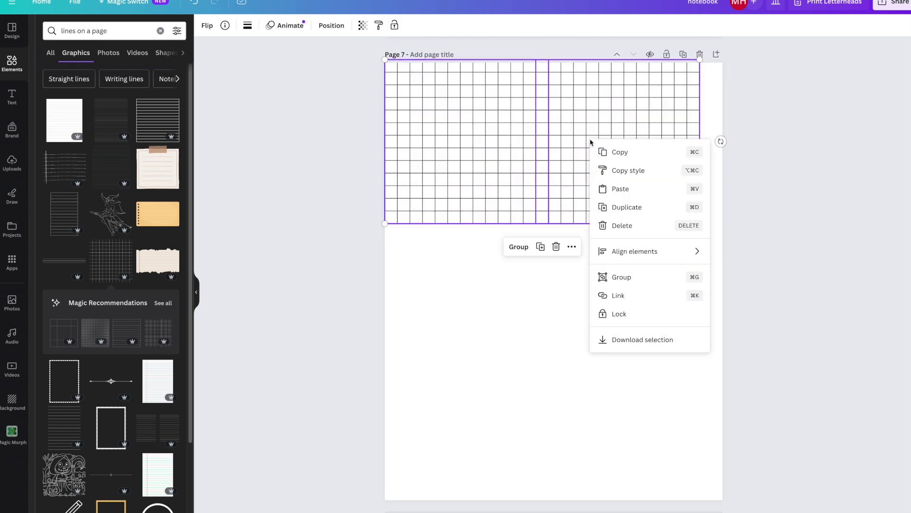
click(632, 281)
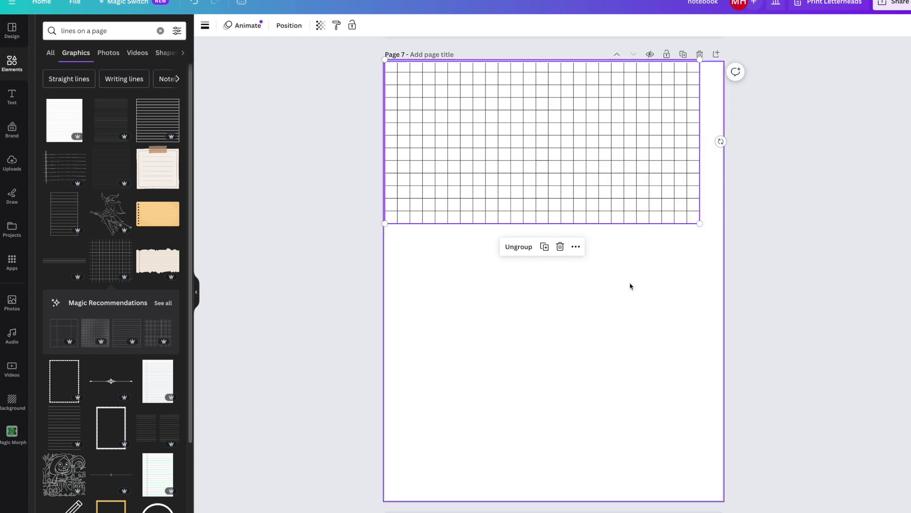
Step: Reposition and enlarge the grouped grid so it spans the full width of page 7
click(647, 275)
click(606, 202)
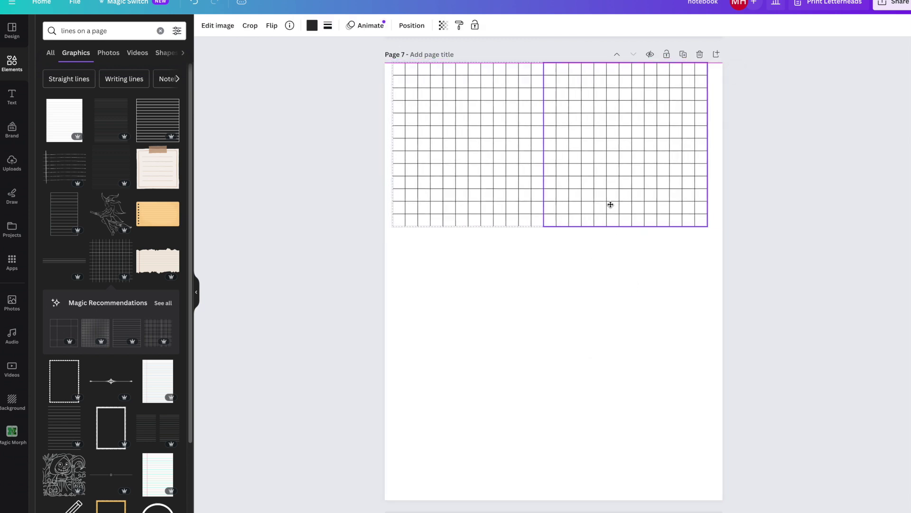
drag(705, 226, 719, 246)
drag(681, 215, 674, 215)
click(710, 237)
drag(716, 239, 722, 241)
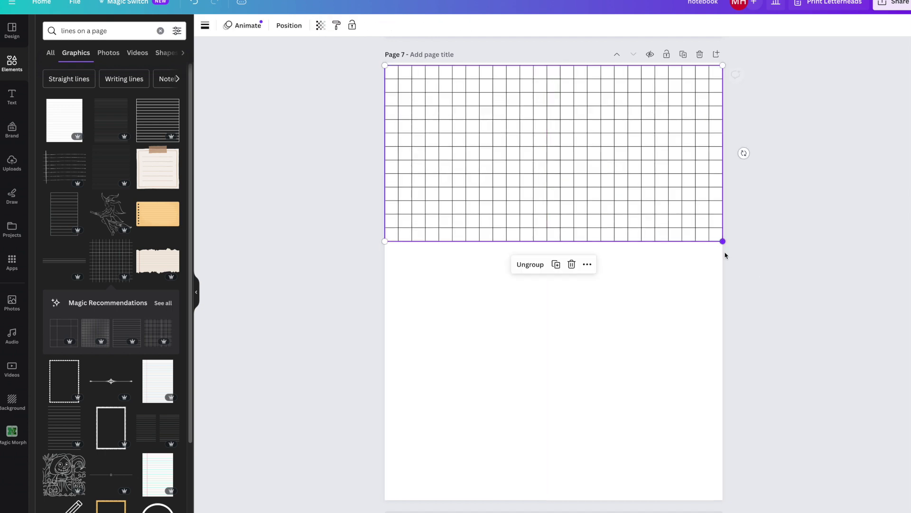
Step: Paste a copy of the full-width grid group and align it directly beneath the original on page 7
click(735, 261)
click(544, 187)
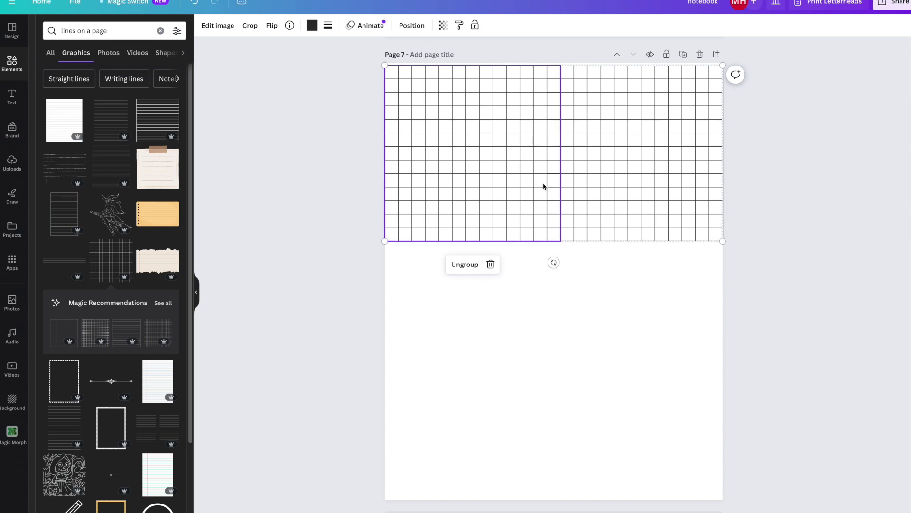
click(676, 243)
click(676, 240)
click(487, 221)
click(528, 409)
key(ctrl+v)
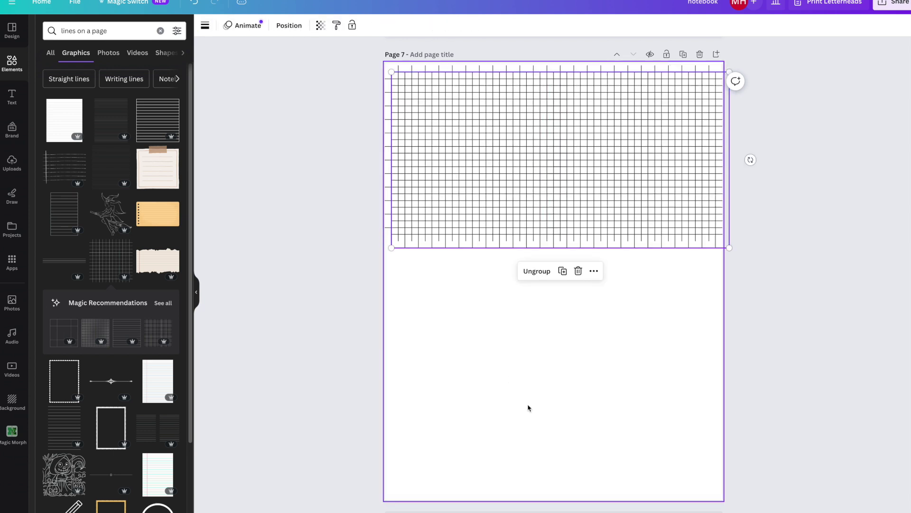
drag(505, 238, 500, 346)
click(515, 471)
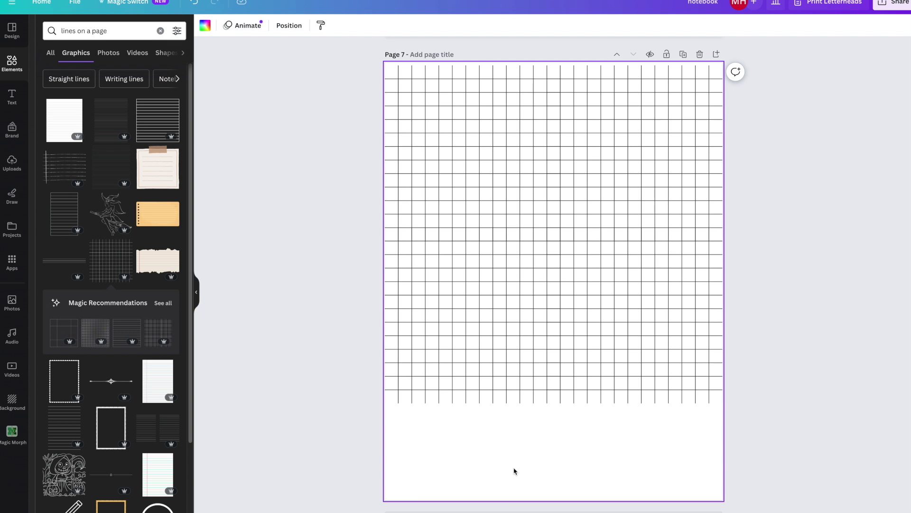
Step: Paste another grid group over the empty lower part of page 7 so the grid fills the page
key(ctrl+v)
drag(533, 101, 519, 431)
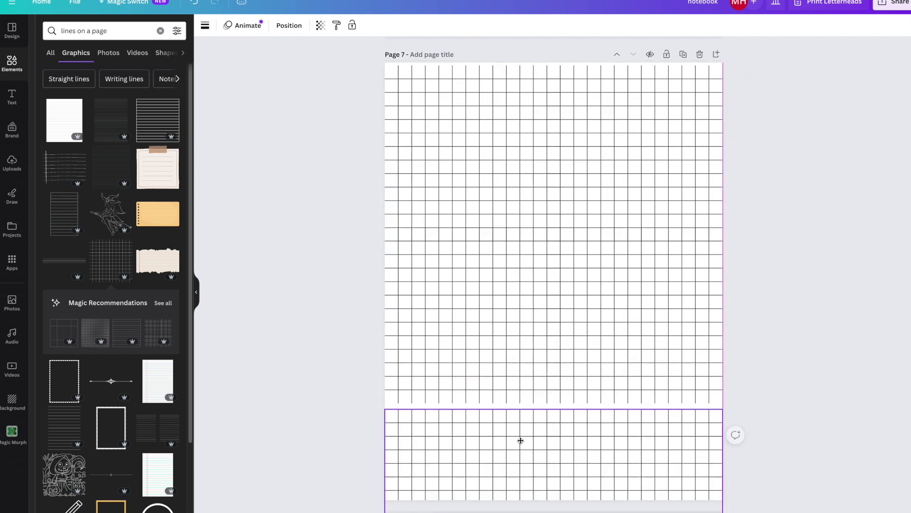
click(744, 441)
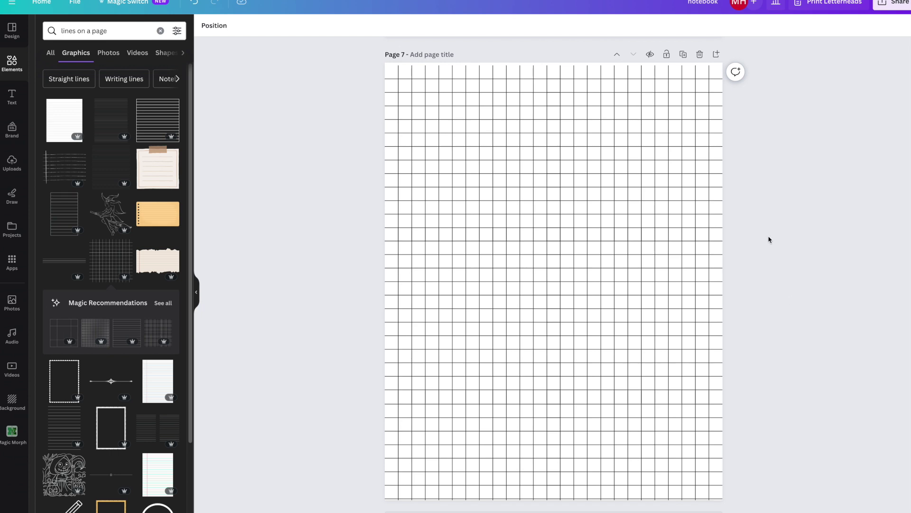
Step: Duplicate the grid page four times so the notebook runs to page 11
click(683, 54)
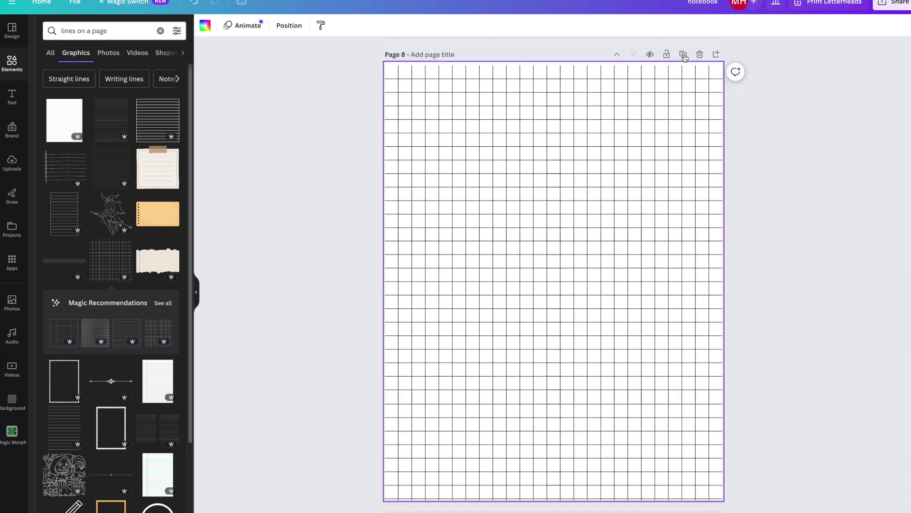
click(684, 56)
click(684, 56)
click(684, 56)
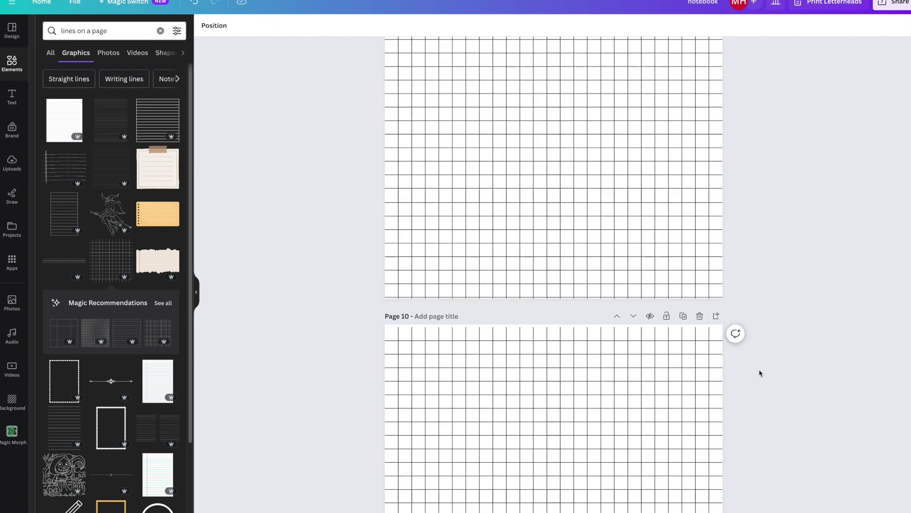
scroll(759, 373, up, 20)
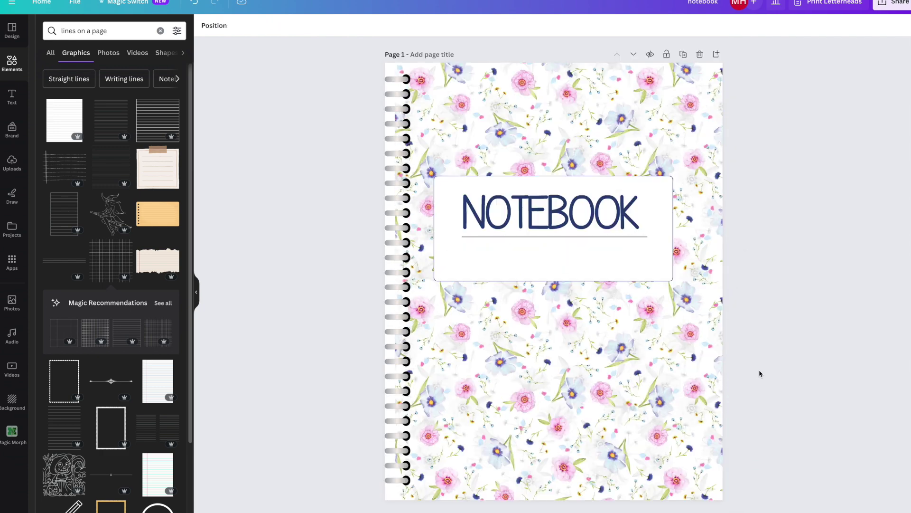
scroll(759, 373, down, 20)
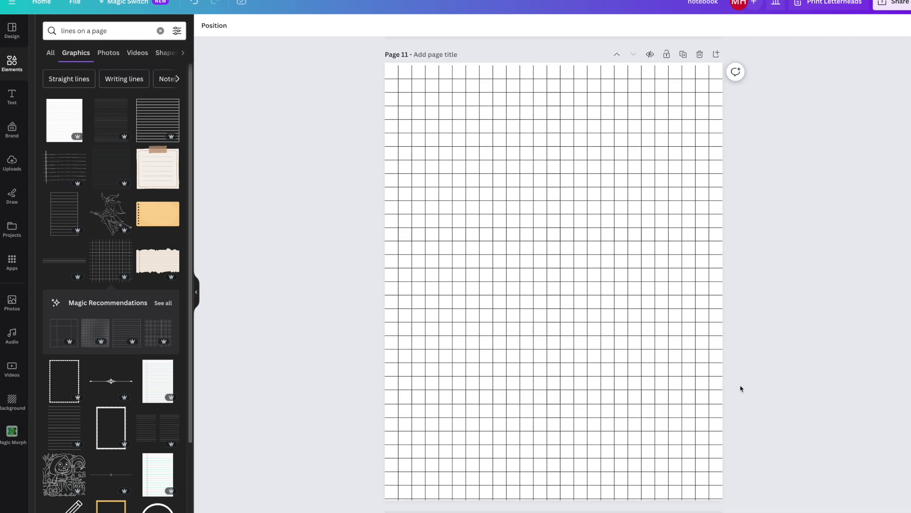
Step: Add page 12 and fill it with the blue-lined paper graphic that has a red margin line
key(ctrl+Return)
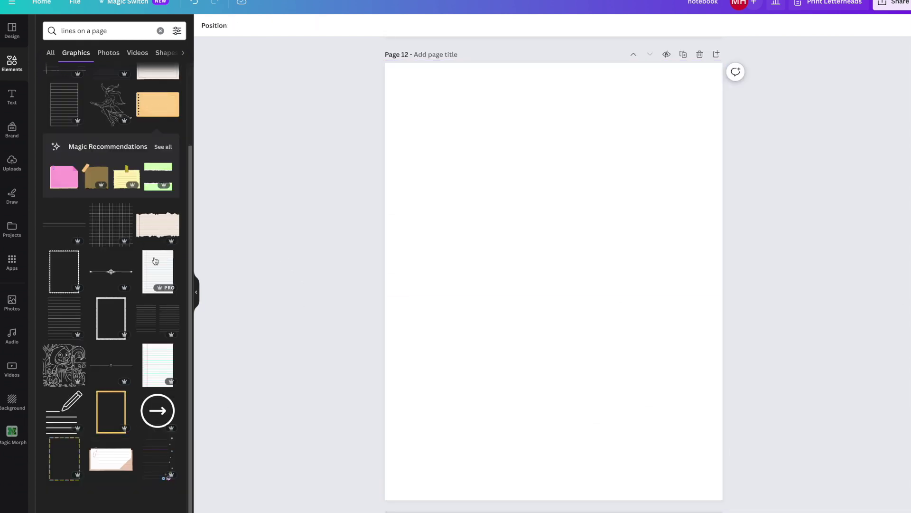
click(156, 265)
drag(529, 336, 492, 303)
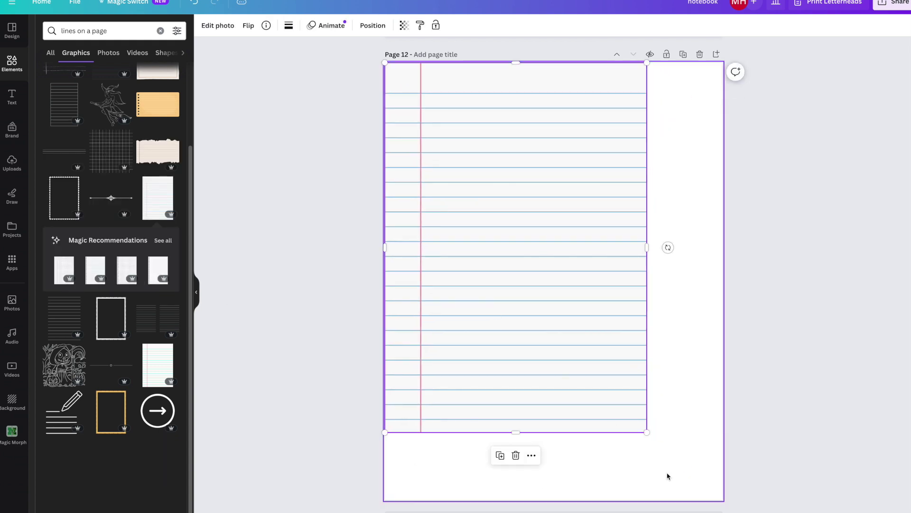
drag(646, 433, 722, 512)
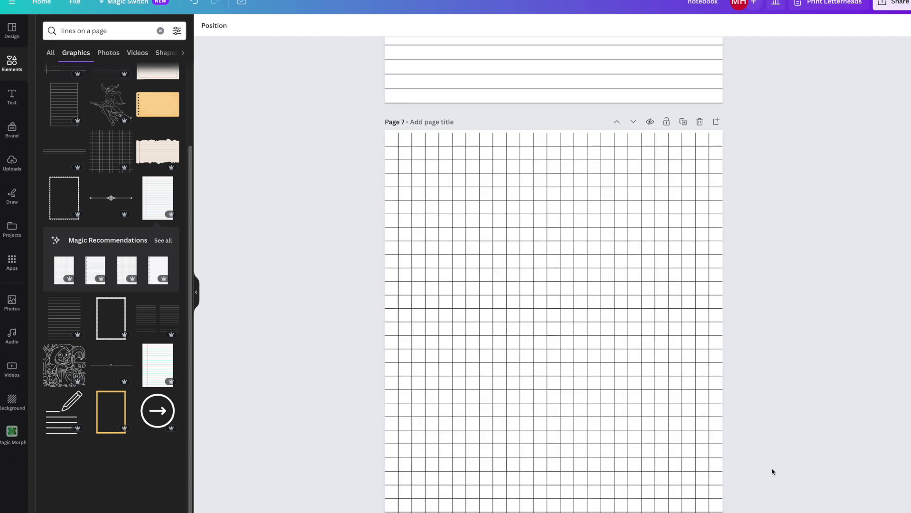
scroll(772, 471, down, 20)
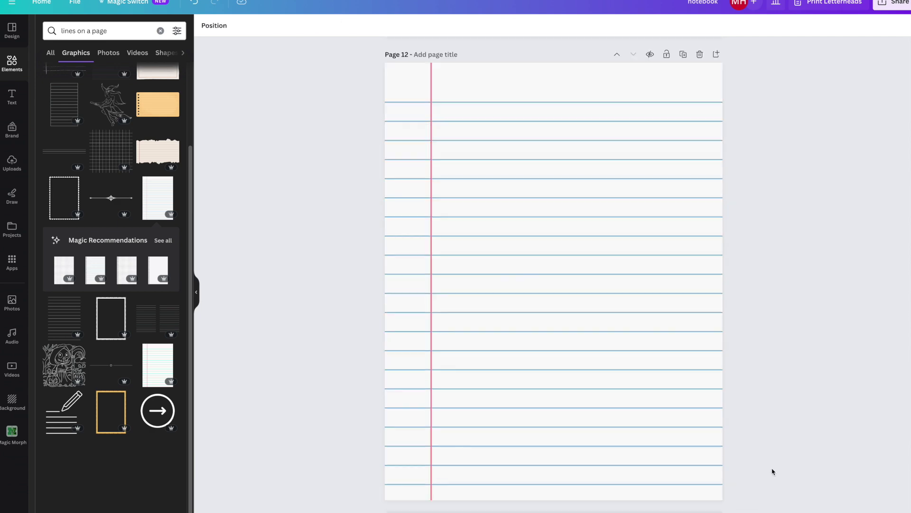
Step: Duplicate the red-margin lined page four times so the notebook runs to page 16
click(683, 56)
click(683, 56)
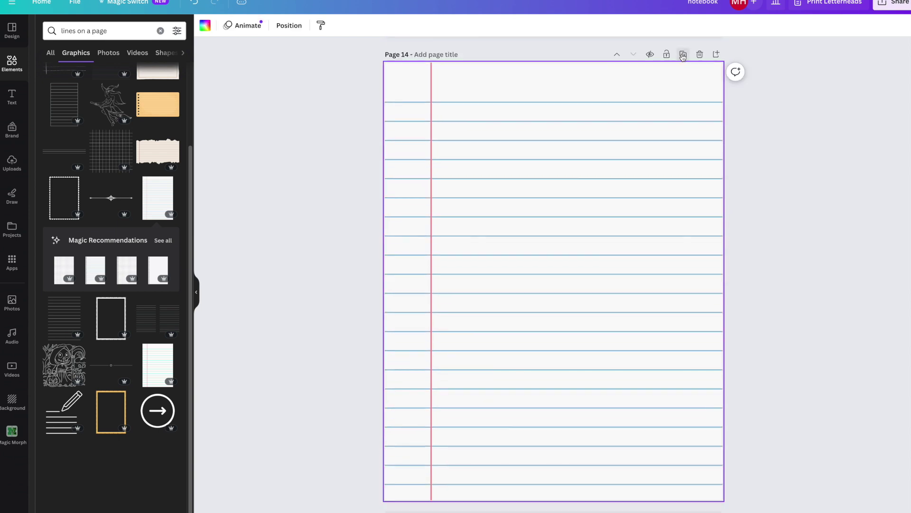
click(682, 56)
scroll(612, 388, up, 20)
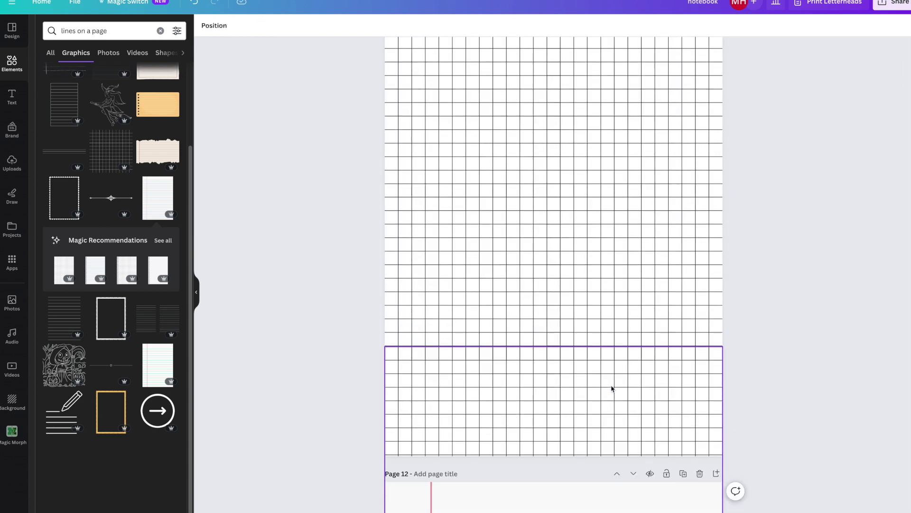
scroll(612, 391, down, 20)
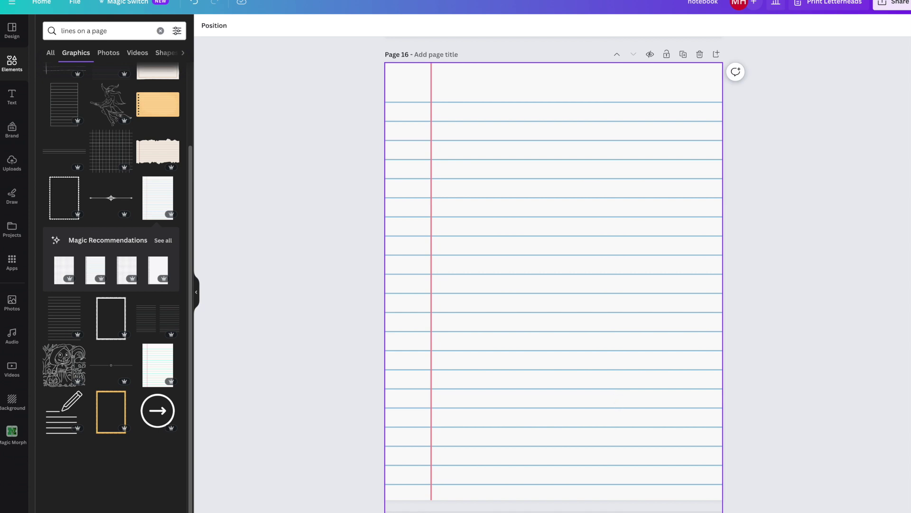
Step: Add page 17, search the elements for "dots on journal page", and place a dot grid graphic in the page's top-left corner
click(567, 511)
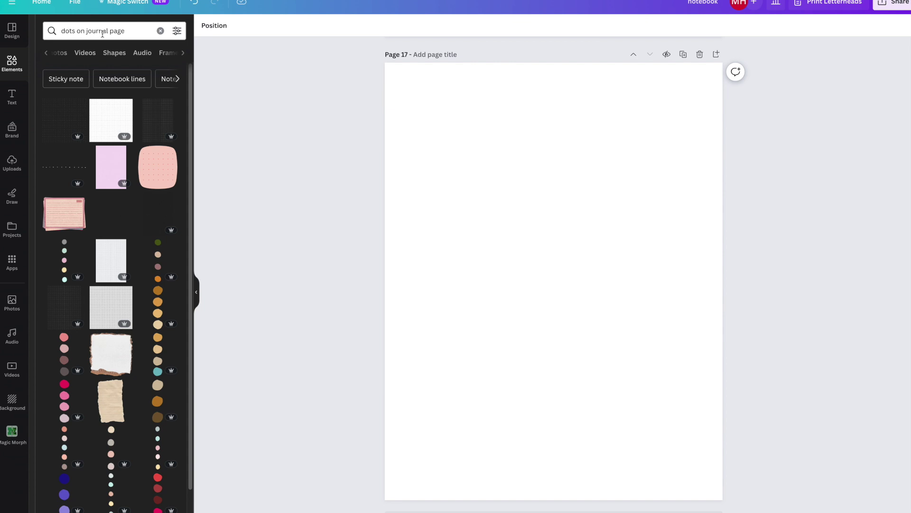
click(111, 120)
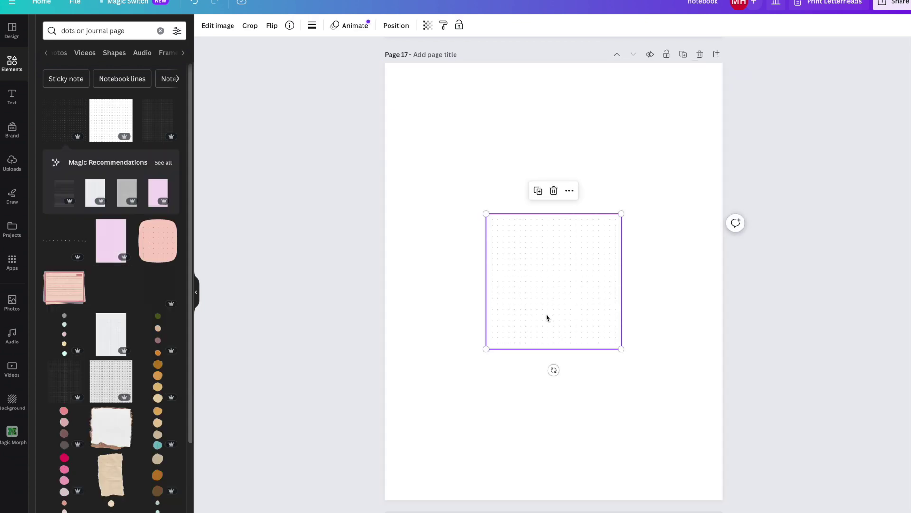
drag(545, 315, 441, 161)
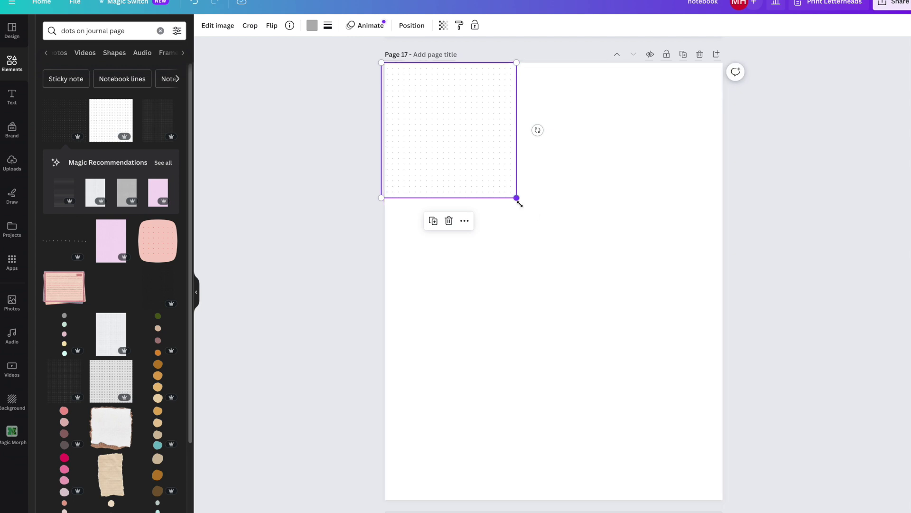
Step: Resize the dot grid graphic to span the full width of page 17
drag(517, 198, 788, 512)
click(616, 386)
scroll(612, 397, up, 6)
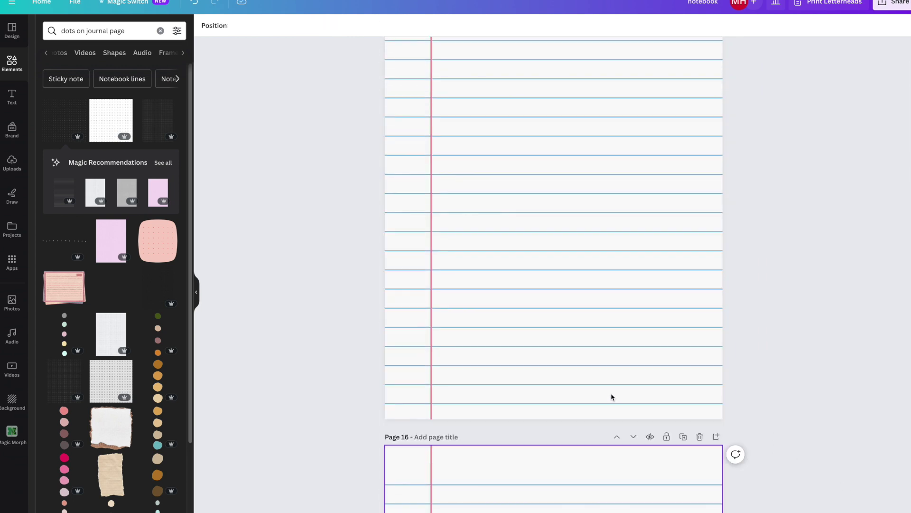
scroll(612, 397, down, 6)
drag(819, 500, 709, 424)
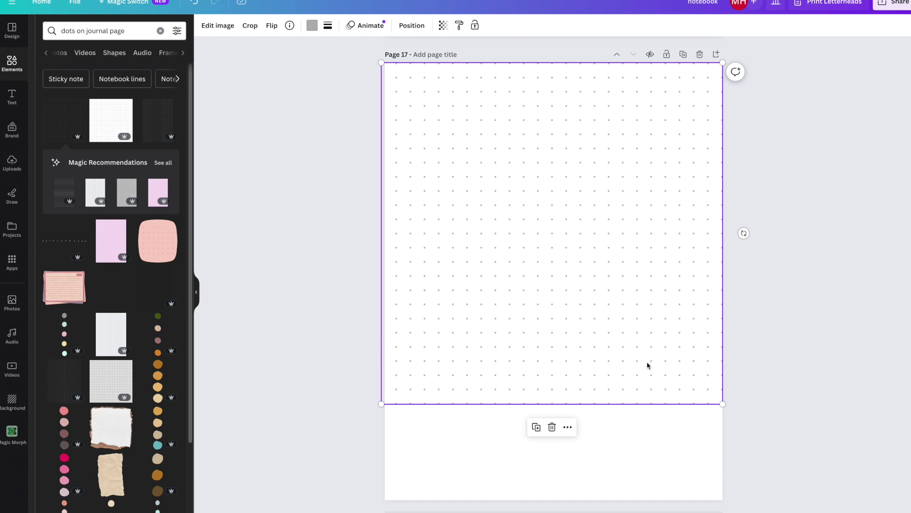
Step: Duplicate the dot grid and place the copy below the original with even dot spacing to fill page 17
key(ctrl+d)
drag(608, 226, 601, 512)
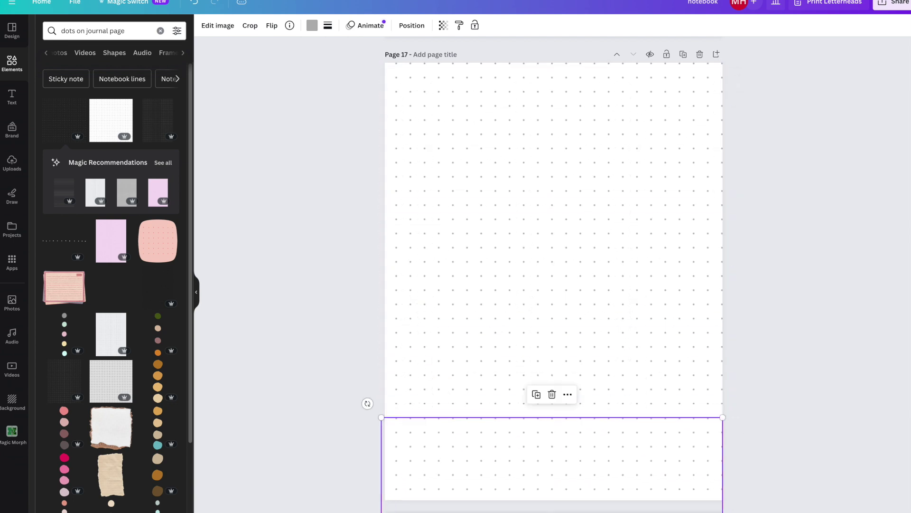
click(791, 486)
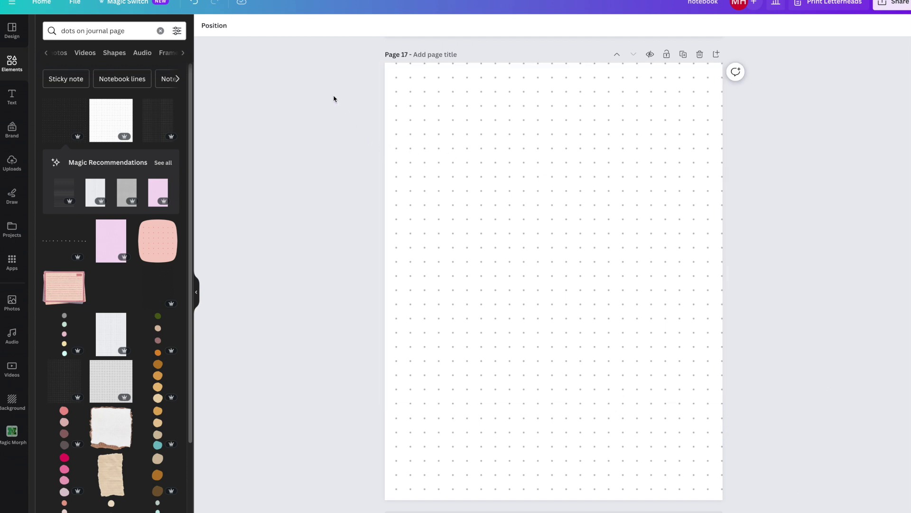
Step: Duplicate the dotted page four times so the notebook runs to page 21, and review the inner pages
click(685, 55)
click(686, 54)
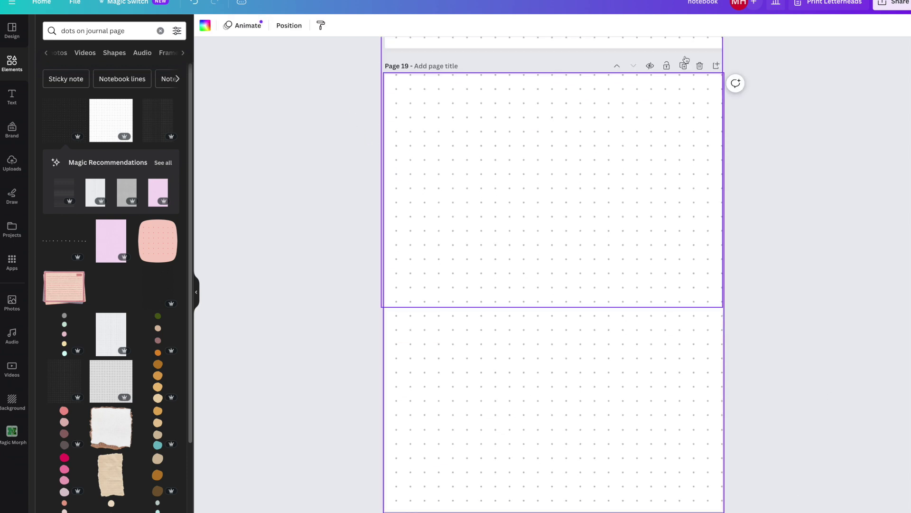
click(686, 55)
click(684, 55)
click(808, 293)
scroll(583, 293, up, 20)
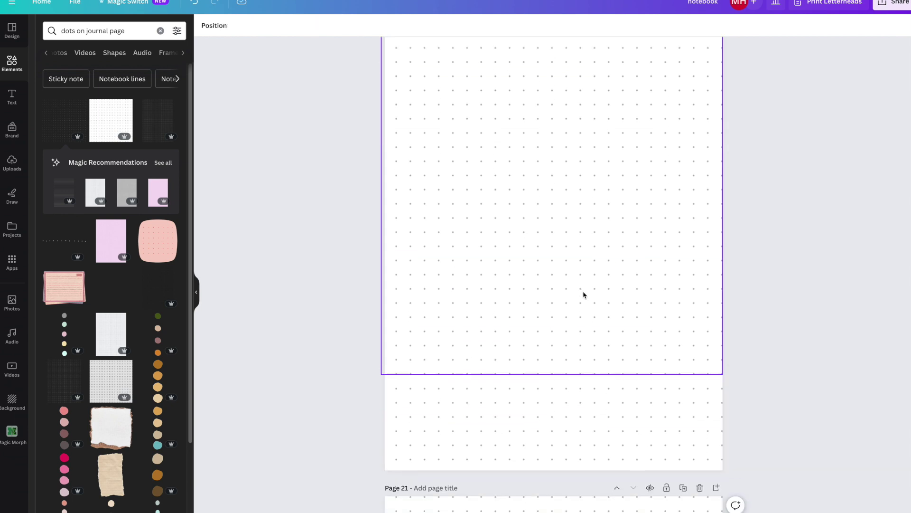
scroll(584, 317, up, 15)
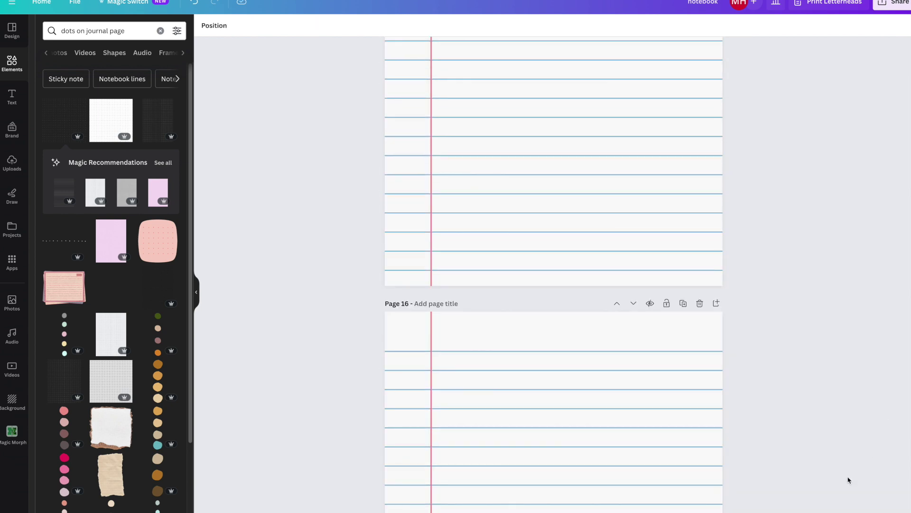
scroll(730, 478, down, 5)
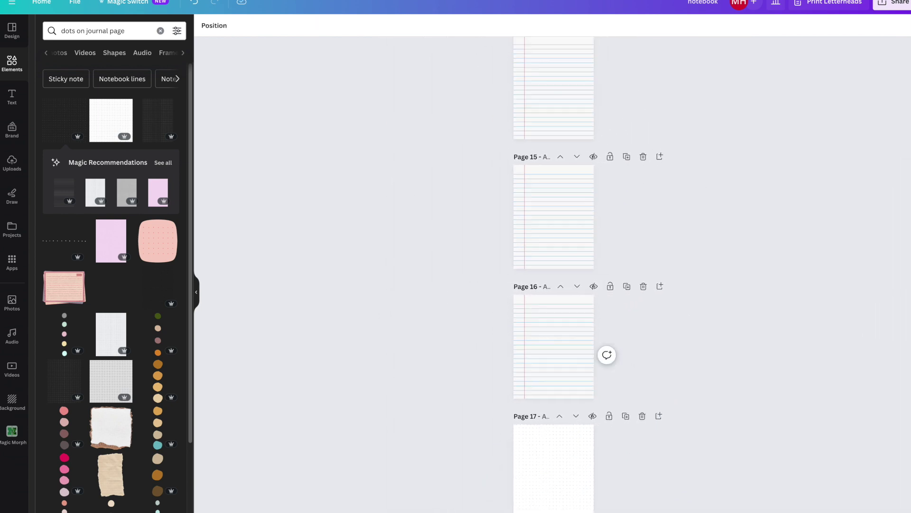
Step: Download all 21 notebook pages as a PDF Standard file
scroll(722, 472, up, 20)
scroll(715, 465, down, 8)
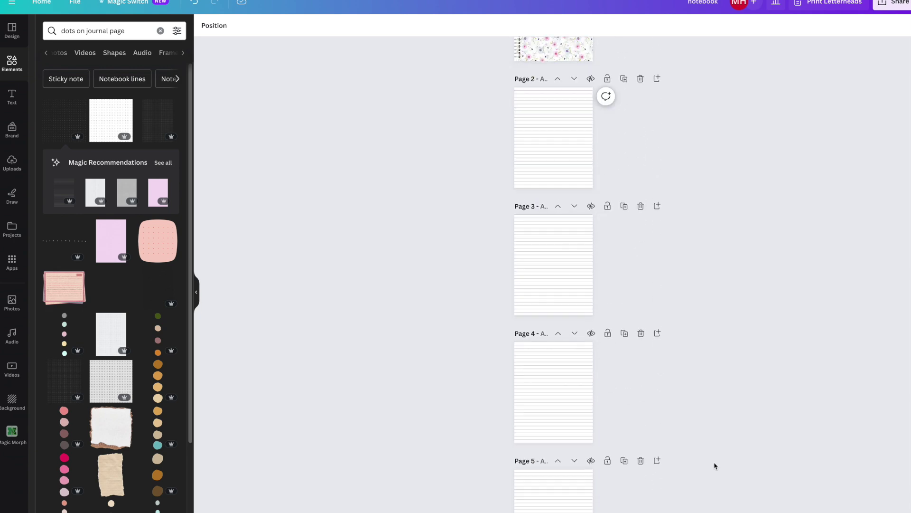
drag(716, 511, 685, 510)
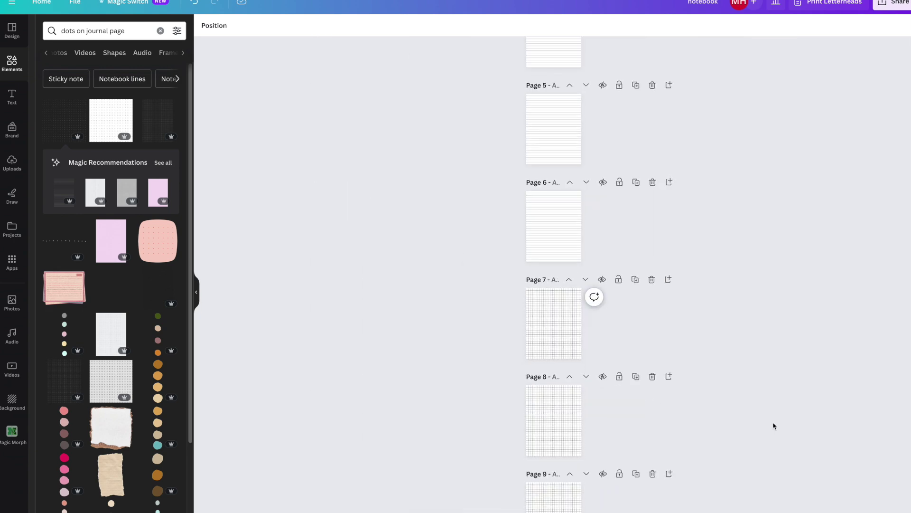
scroll(774, 426, up, 8)
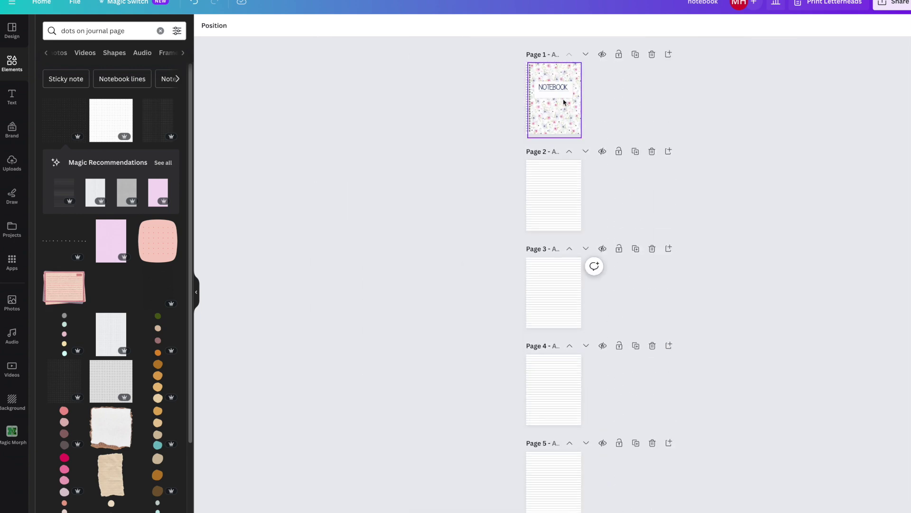
click(892, 6)
click(768, 232)
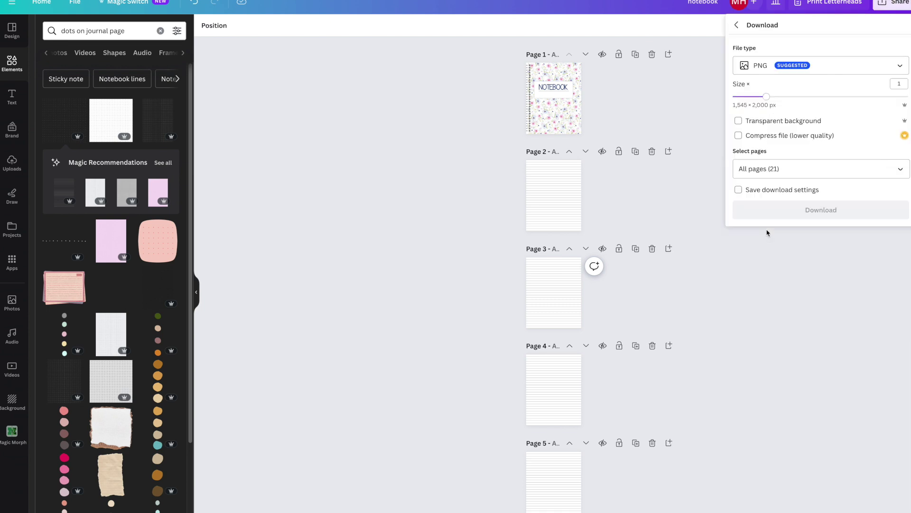
click(850, 67)
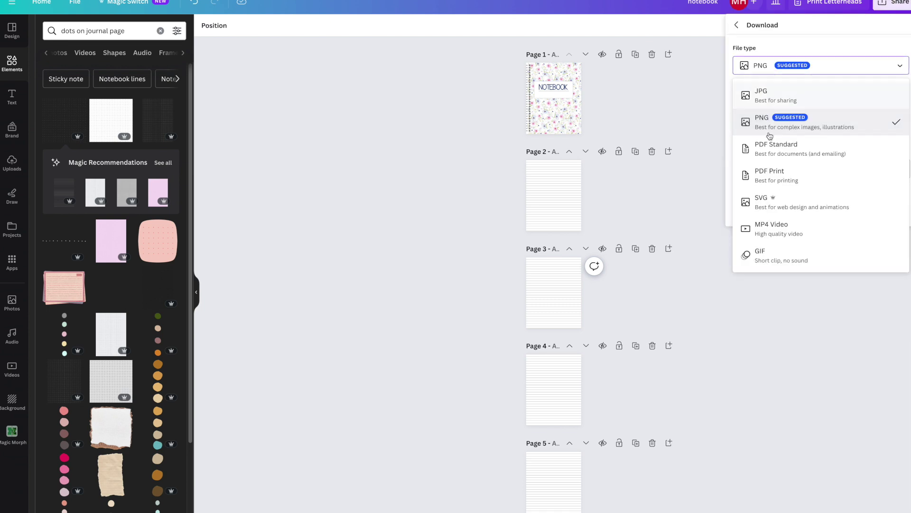
click(787, 149)
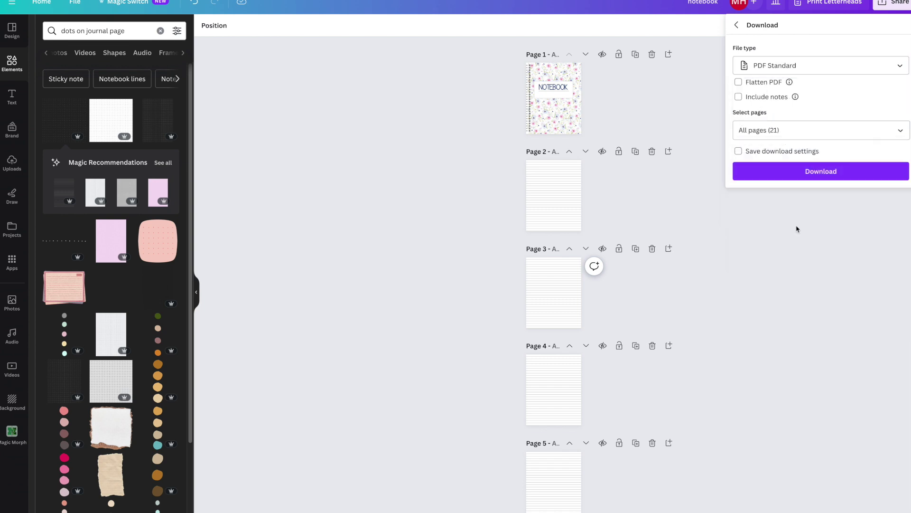
click(810, 195)
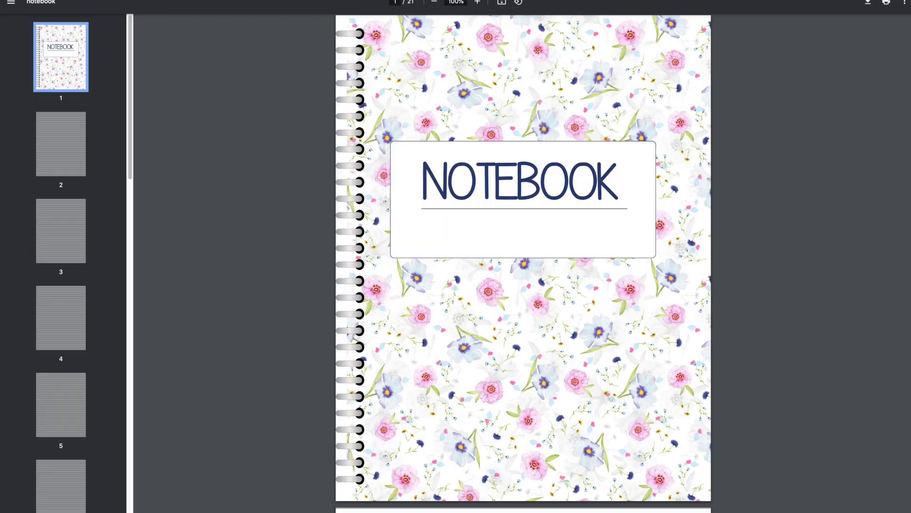
Step: Review the cover and inner pages of the exported notebook PDF
scroll(551, 339, down, 20)
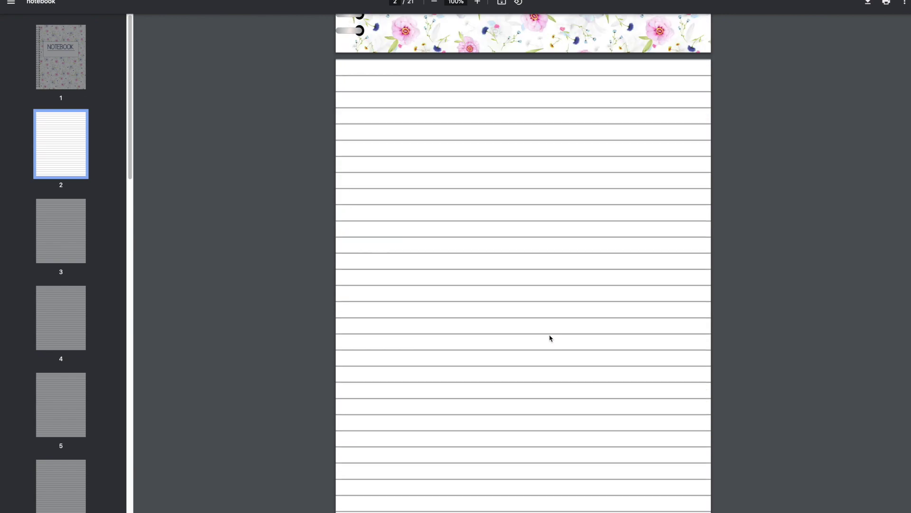
scroll(550, 342, down, 20)
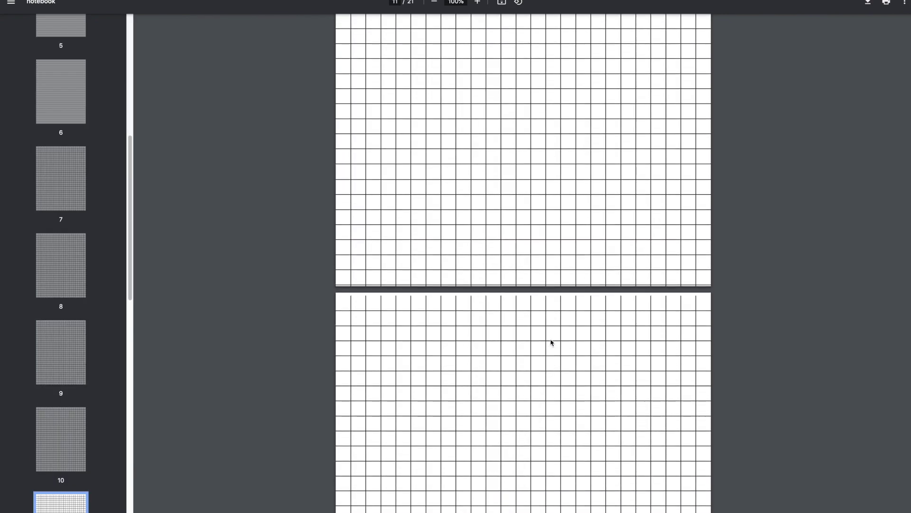
scroll(552, 344, down, 14)
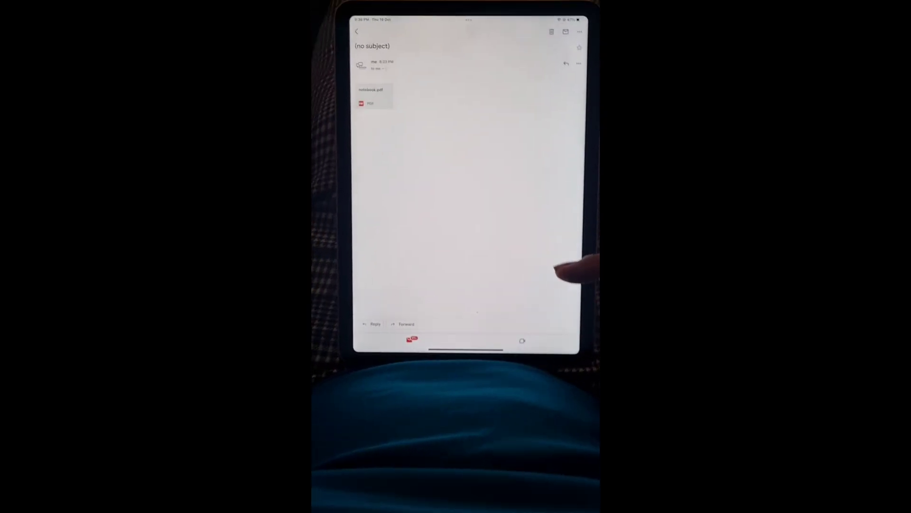
Step: Open the emailed notebook.pdf attachment on the tablet and find GoodNotes in the full list of apps for sharing it
click(356, 97)
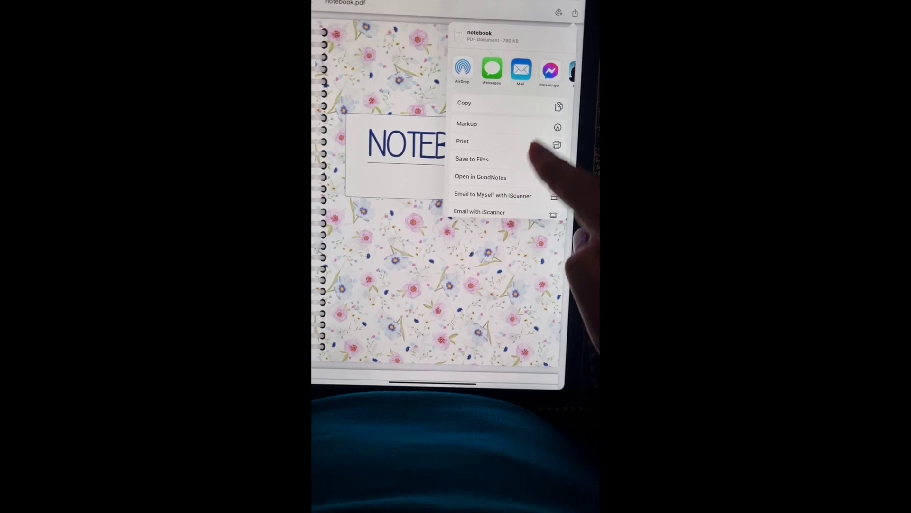
drag(569, 71, 457, 70)
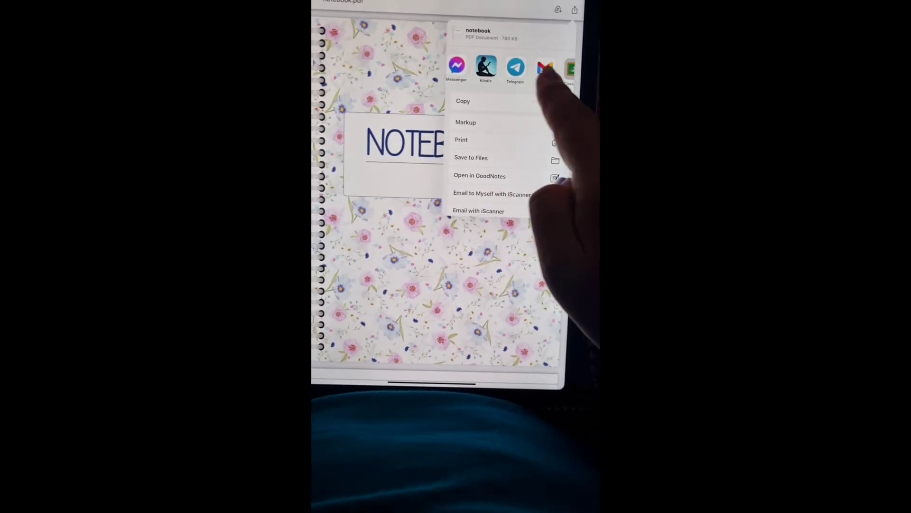
drag(541, 67, 449, 90)
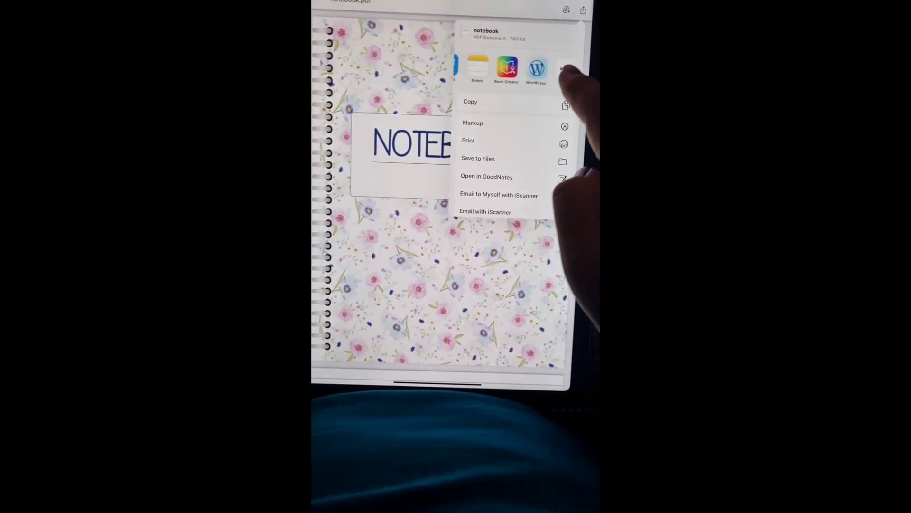
click(573, 71)
scroll(474, 214, down, 9)
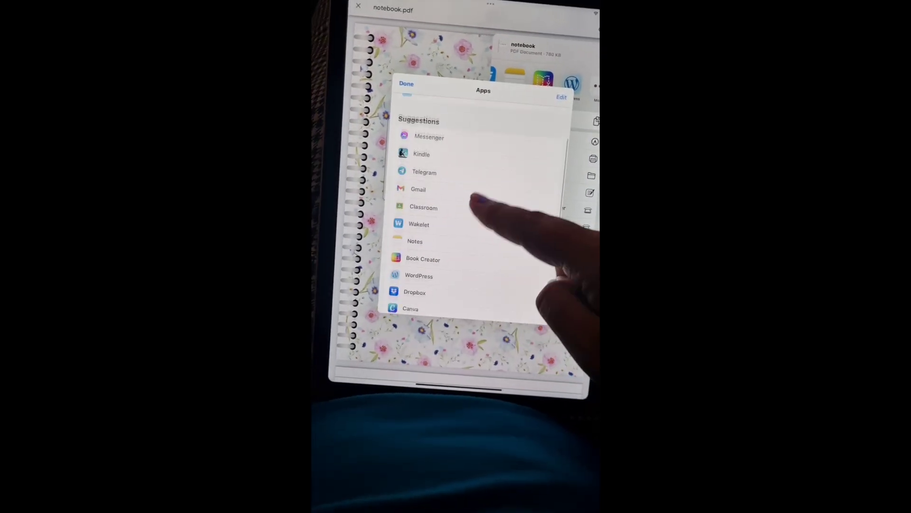
scroll(489, 216, down, 2)
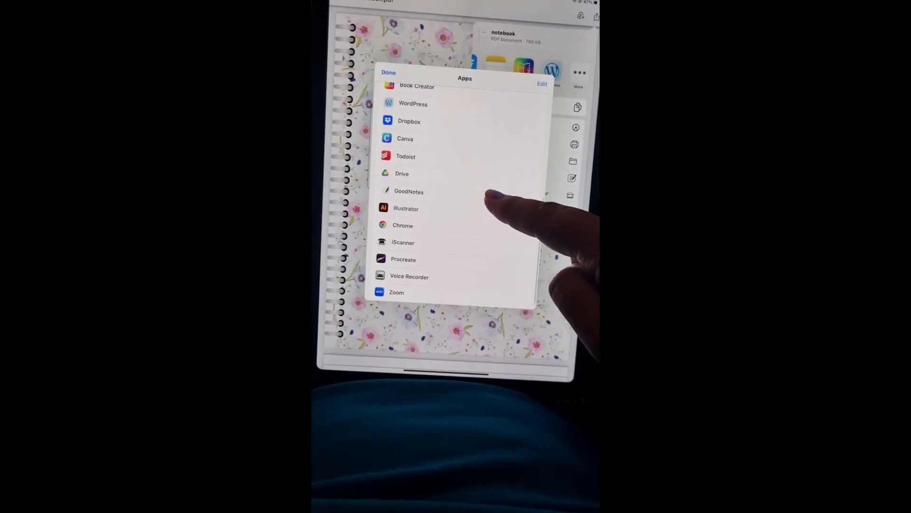